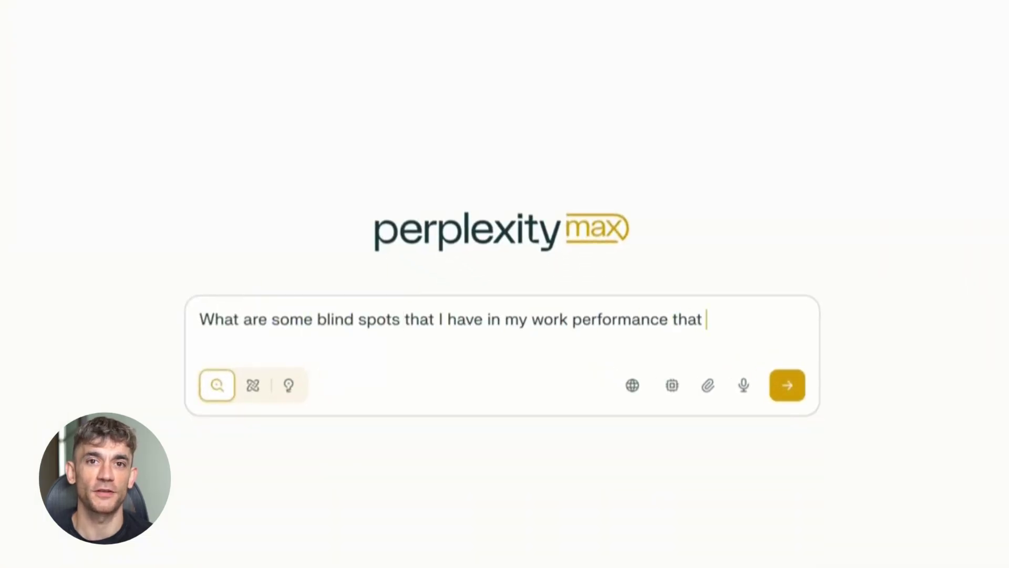
text(next year?)
Step: Submit the work-performance blind-spots question for Perplexity to answer
key(Return)
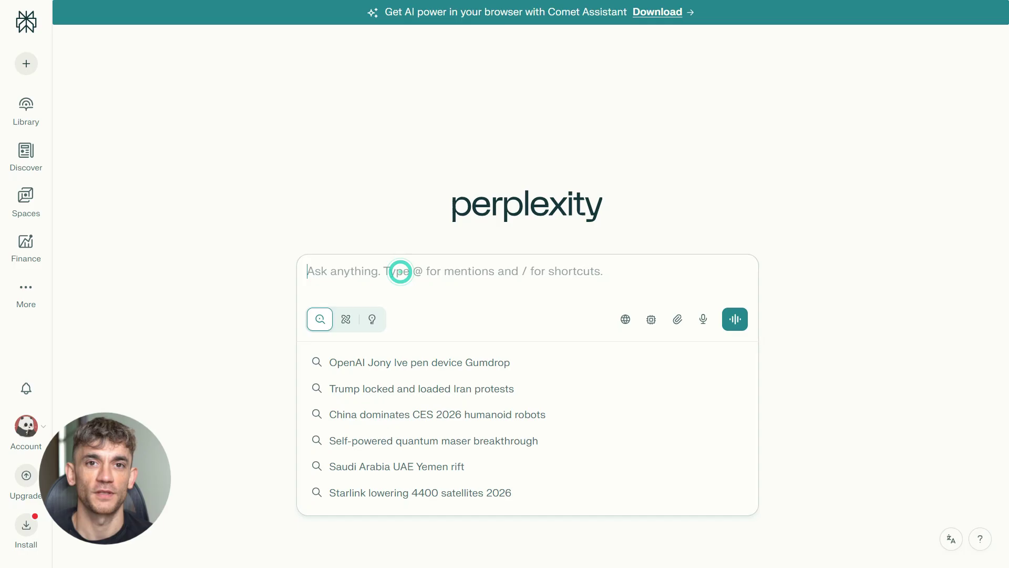
Step: Paste and send the fifty AI-automation keyword-cluster prompt, skipping the Pro Search offer
text(Compile the top fifty keyword clusters and user intents around AI automation for online communities with monthly volume, related questions, and competitor examples.)
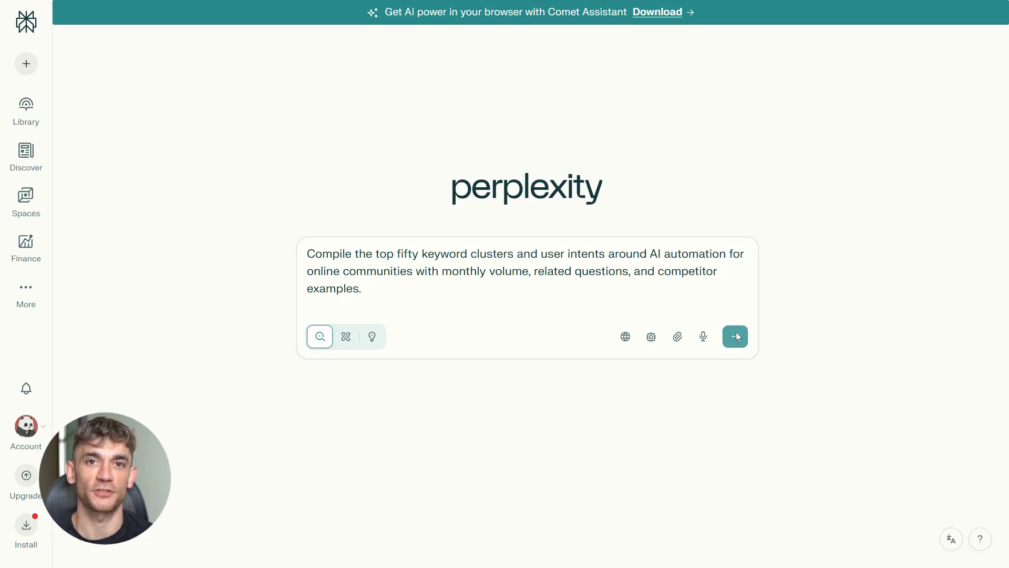
click(735, 336)
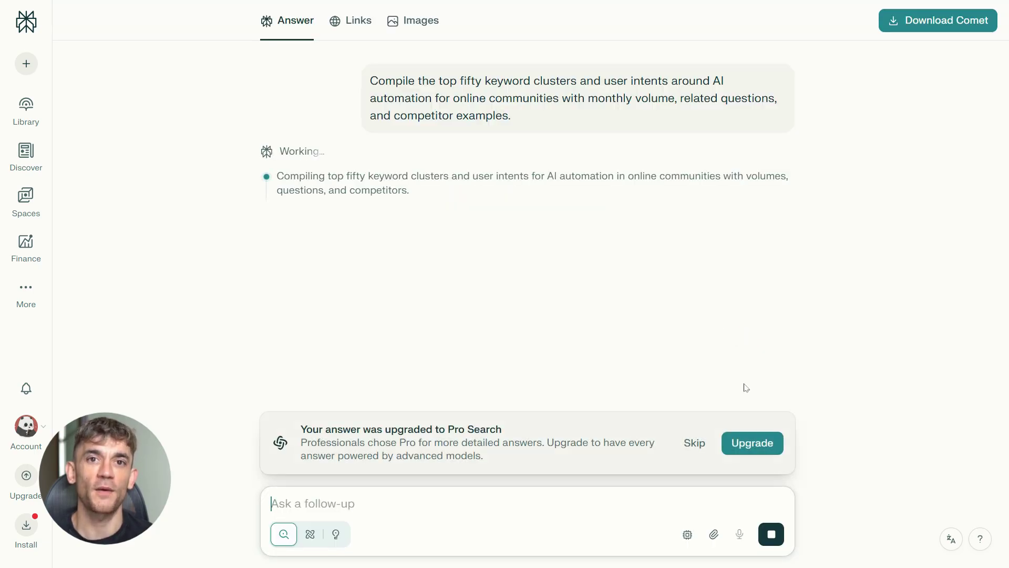
click(696, 443)
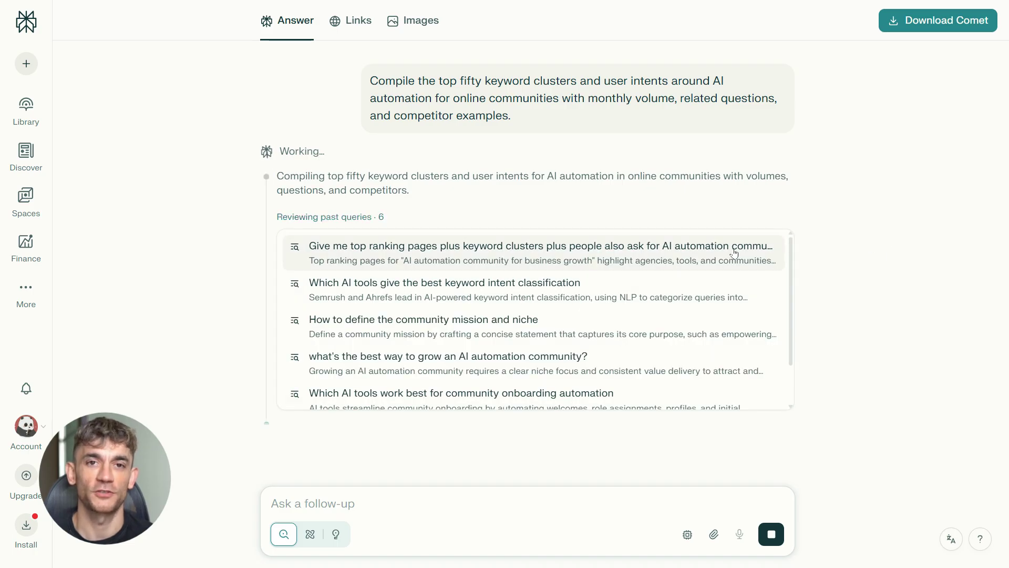
scroll(733, 252, down, 1)
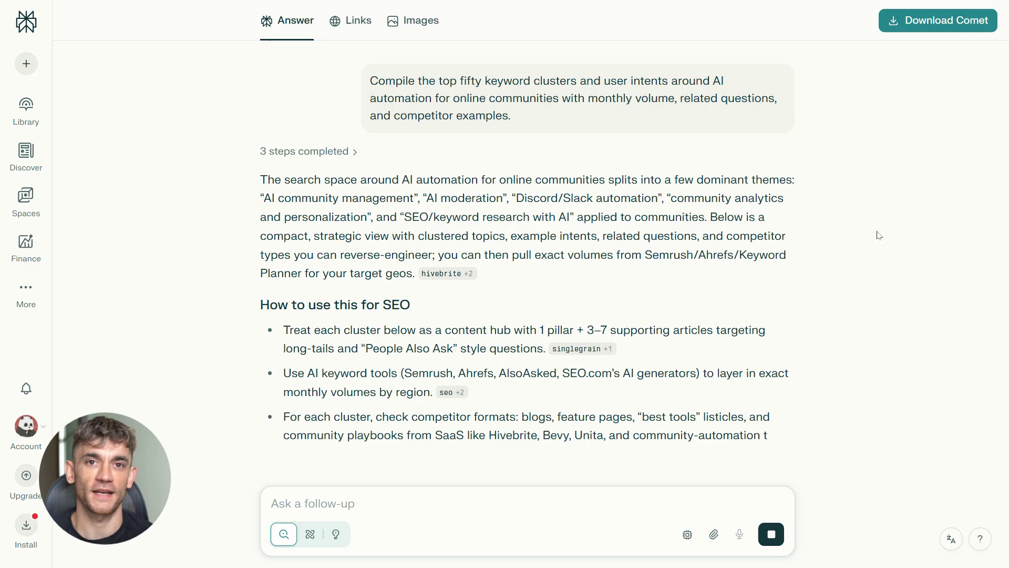
scroll(878, 247, down, 2)
scroll(878, 247, down, 1)
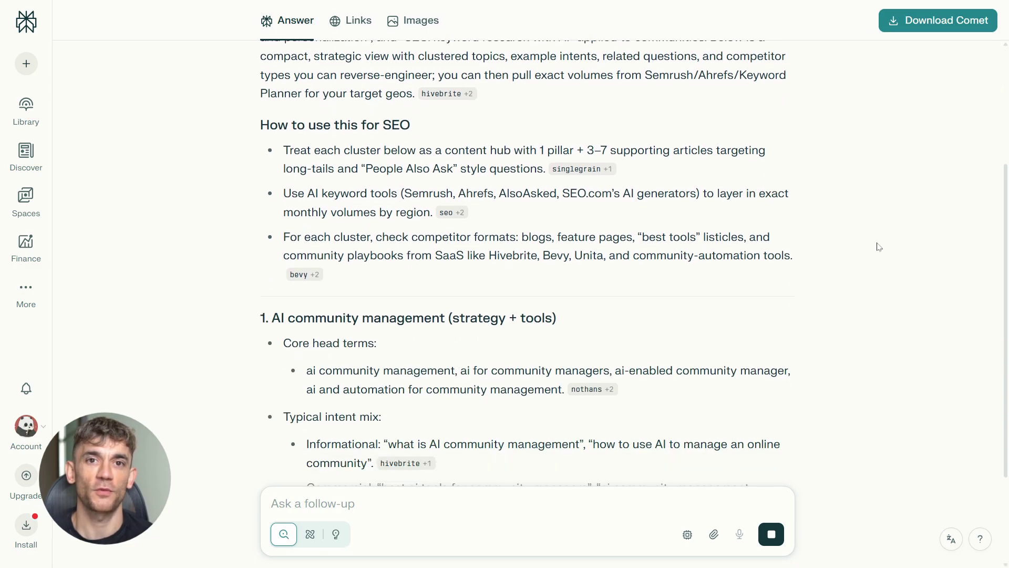
scroll(879, 247, down, 1)
scroll(879, 247, down, 1)
scroll(878, 247, down, 2)
scroll(879, 247, down, 1)
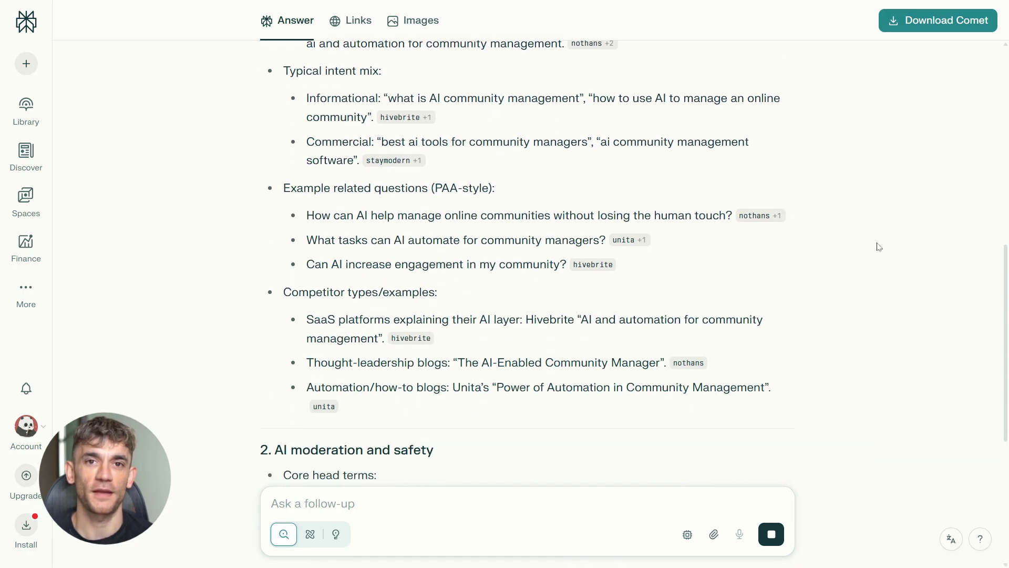
scroll(879, 246, down, 2)
scroll(879, 246, down, 2)
scroll(878, 247, down, 2)
scroll(879, 247, down, 2)
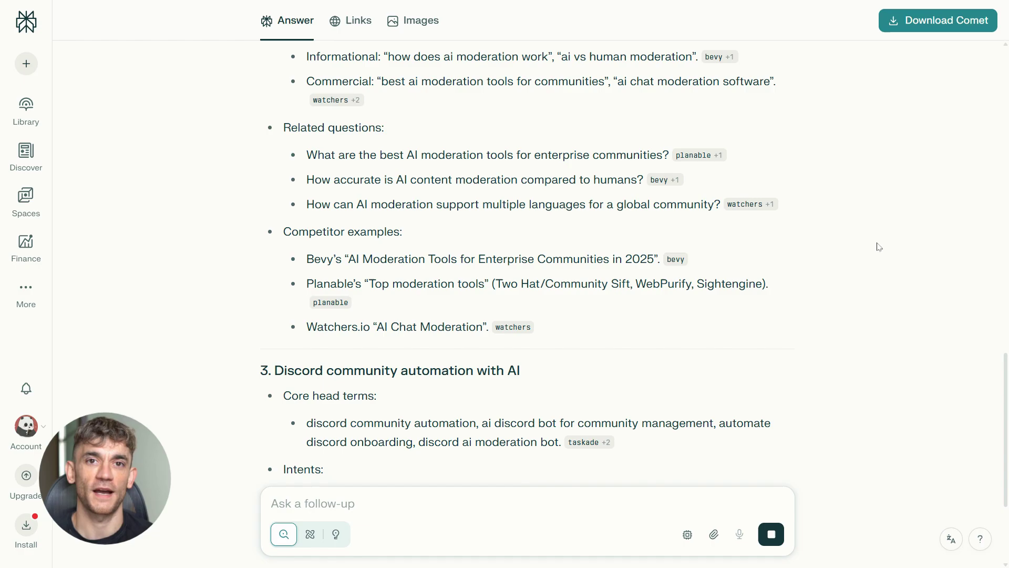
scroll(878, 246, down, 1)
scroll(878, 247, down, 3)
scroll(879, 247, down, 1)
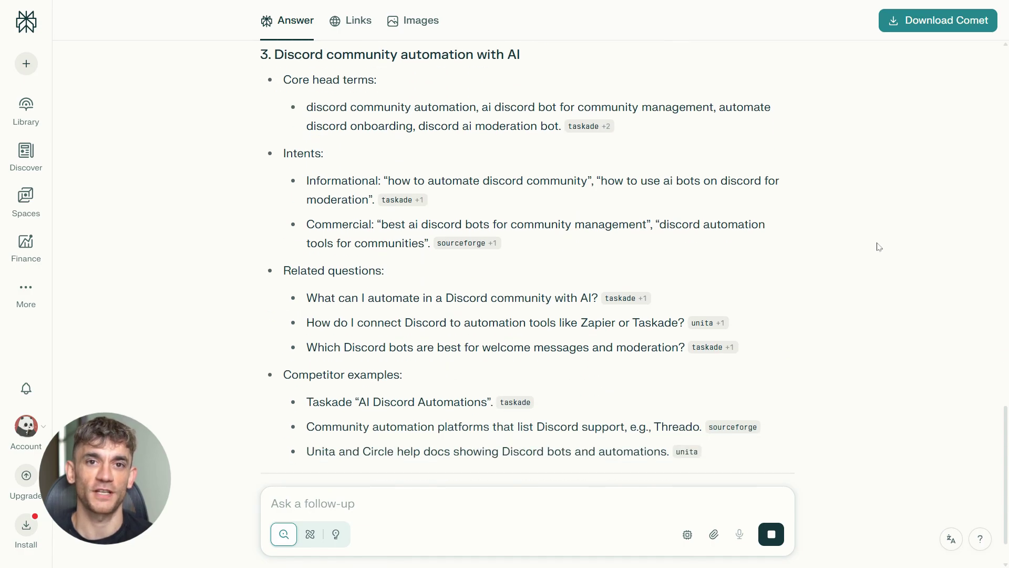
scroll(879, 247, down, 1)
scroll(879, 247, down, 1)
scroll(879, 247, down, 1)
scroll(878, 247, down, 1)
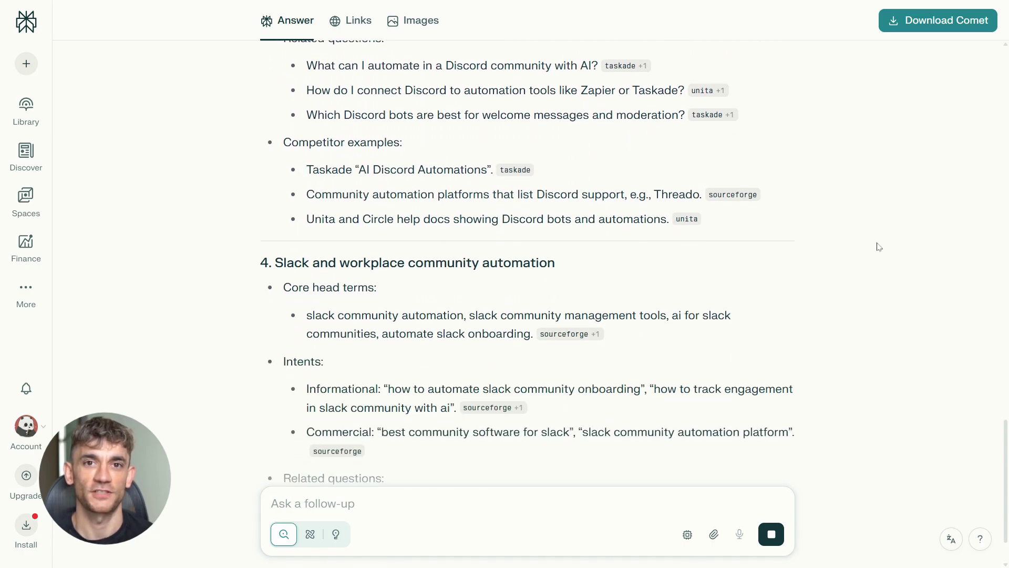
scroll(879, 246, down, 1)
scroll(878, 247, down, 1)
scroll(878, 247, down, 2)
scroll(879, 247, down, 1)
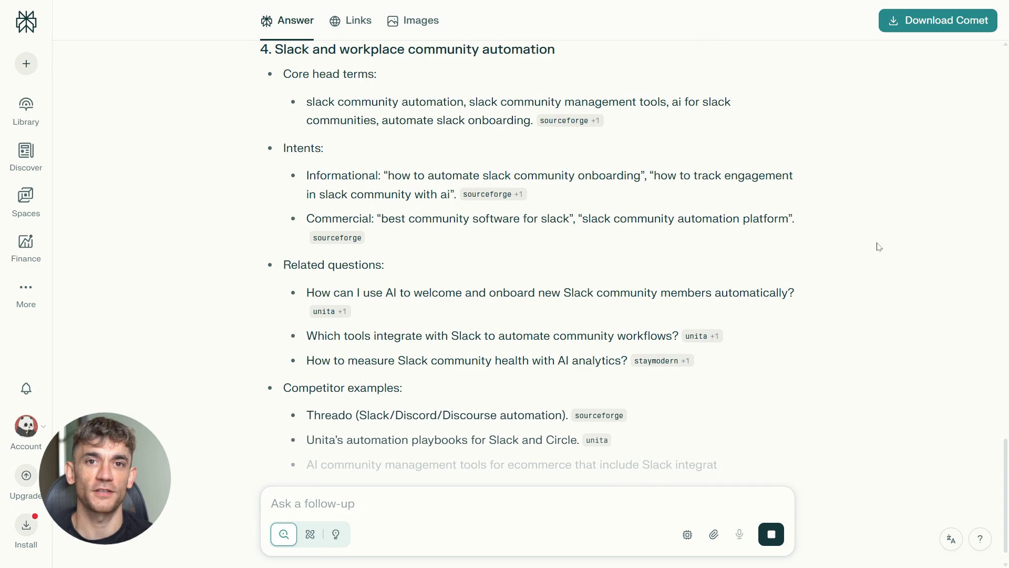
scroll(878, 247, down, 1)
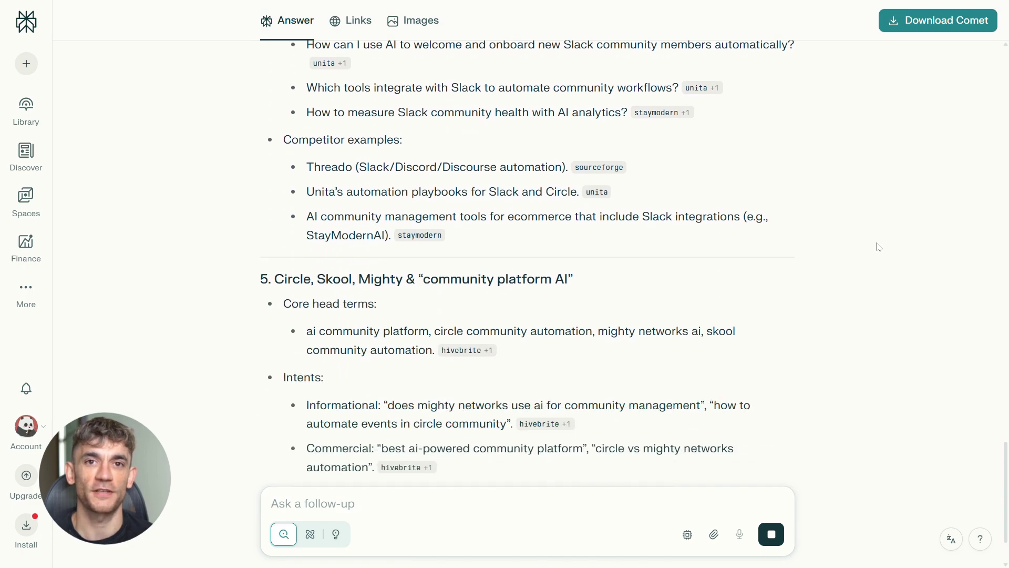
scroll(879, 248, down, 3)
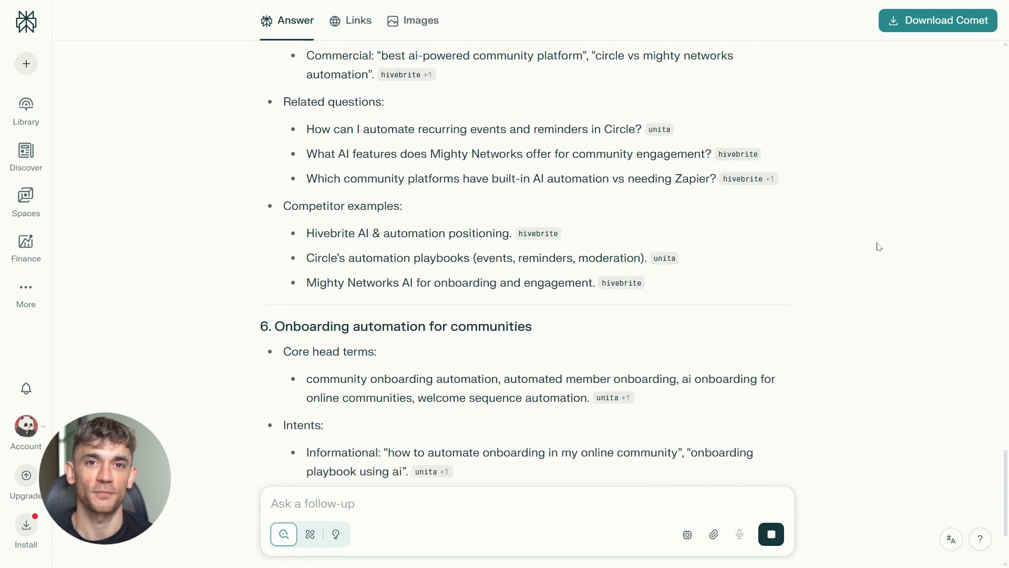
scroll(879, 247, down, 1)
scroll(878, 247, down, 1)
scroll(879, 247, down, 1)
scroll(879, 247, down, 1)
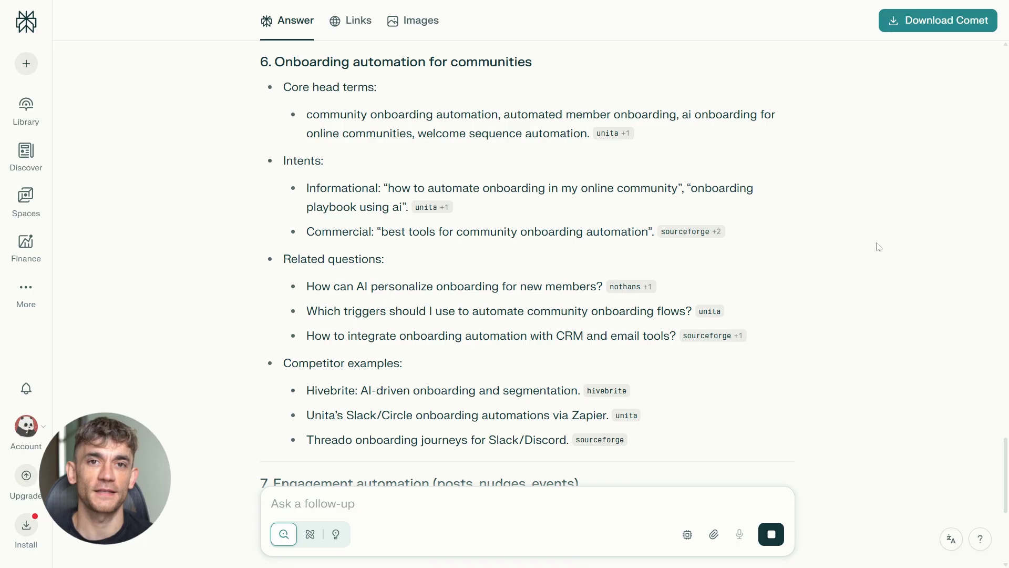
scroll(878, 247, down, 1)
scroll(879, 247, down, 1)
scroll(878, 247, down, 1)
scroll(879, 247, down, 2)
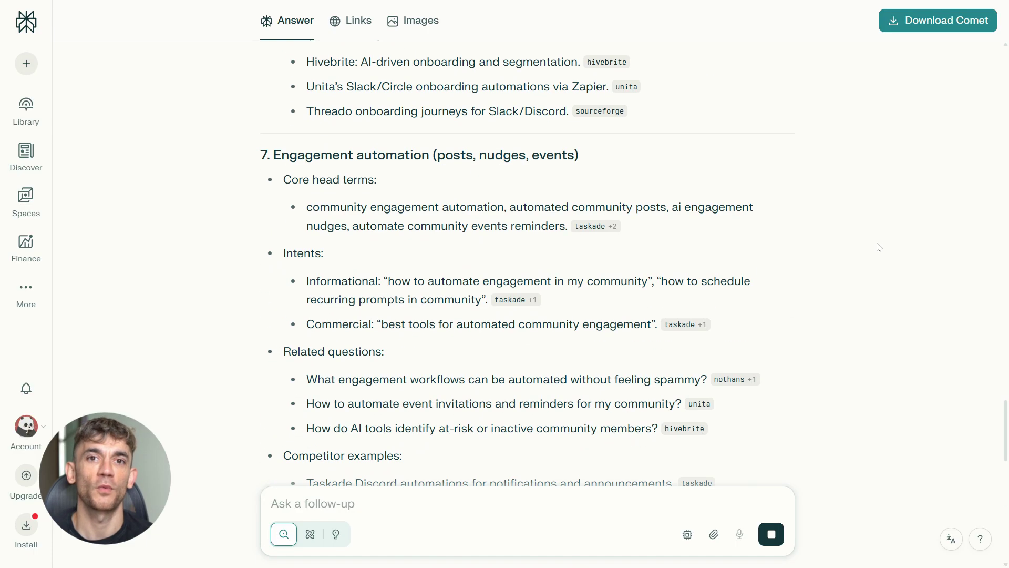
scroll(879, 246, down, 1)
scroll(879, 246, down, 1)
scroll(879, 246, down, 1)
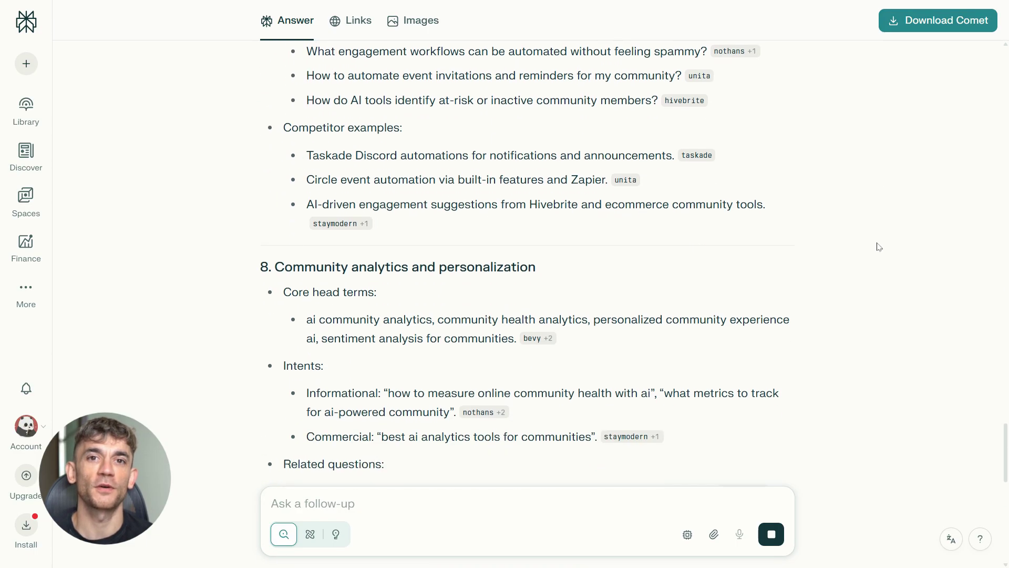
scroll(878, 247, down, 1)
scroll(879, 246, down, 1)
scroll(878, 247, down, 1)
scroll(878, 247, down, 1)
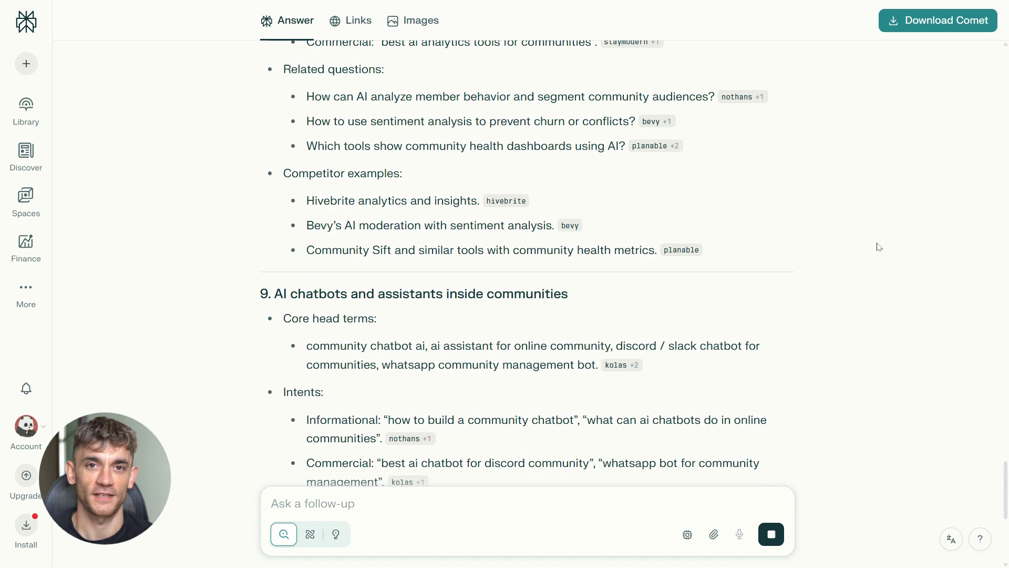
scroll(879, 247, down, 1)
scroll(878, 247, down, 1)
scroll(878, 247, down, 1)
scroll(879, 247, down, 1)
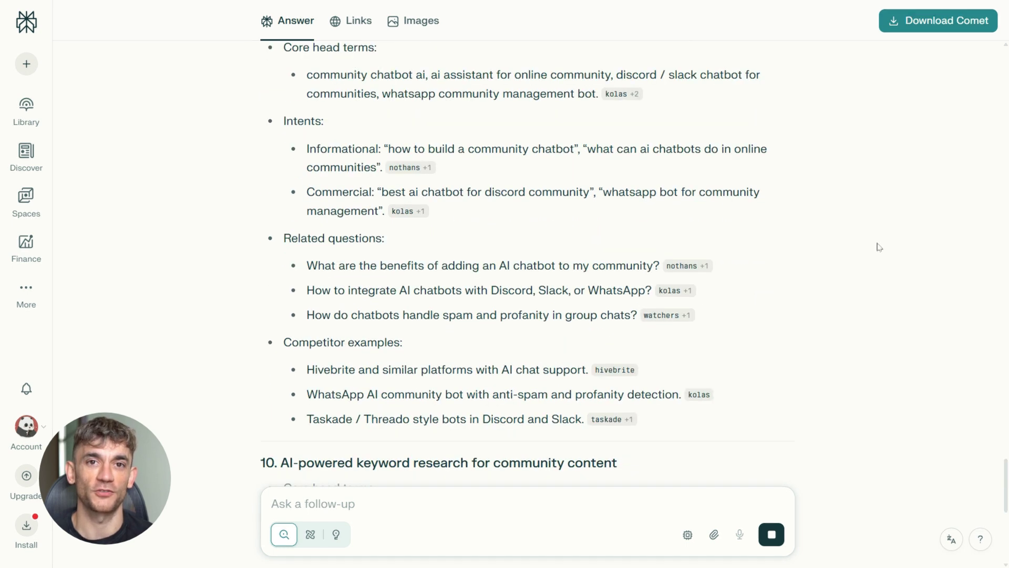
scroll(879, 247, down, 2)
scroll(985, 109, down, 3)
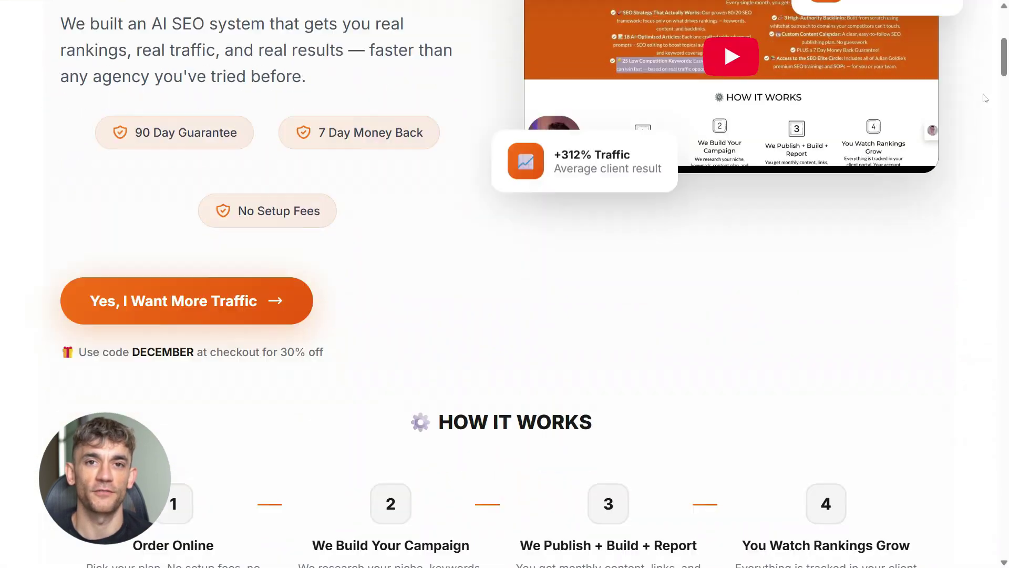
scroll(985, 108, down, 3)
scroll(985, 109, down, 3)
scroll(985, 109, down, 3)
scroll(986, 98, down, 2)
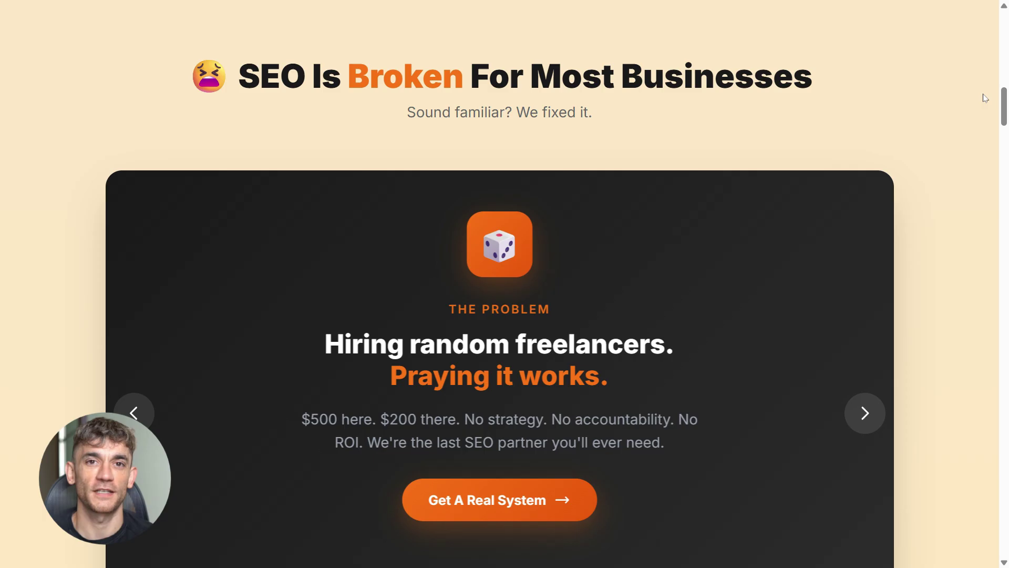
scroll(986, 97, down, 2)
Step: Flip the problem carousel back to the first slide, then jump to The Solution slide
click(499, 479)
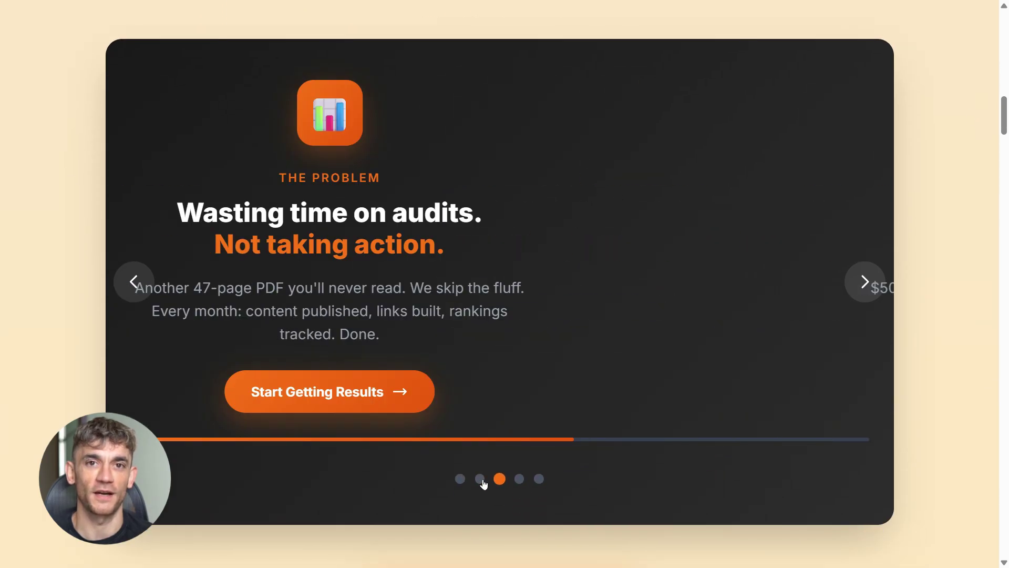
click(460, 479)
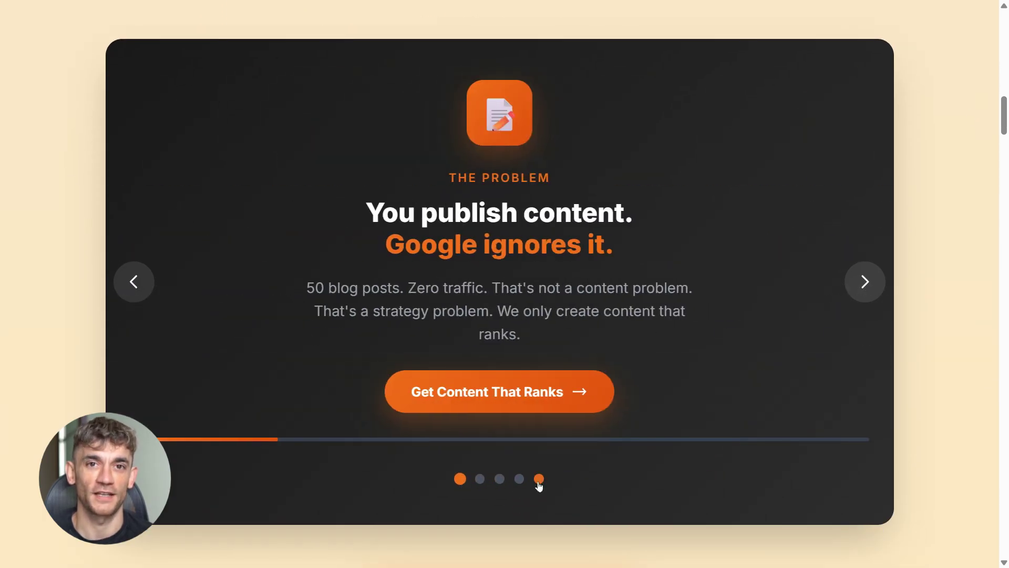
click(539, 479)
scroll(950, 253, down, 4)
scroll(951, 253, down, 4)
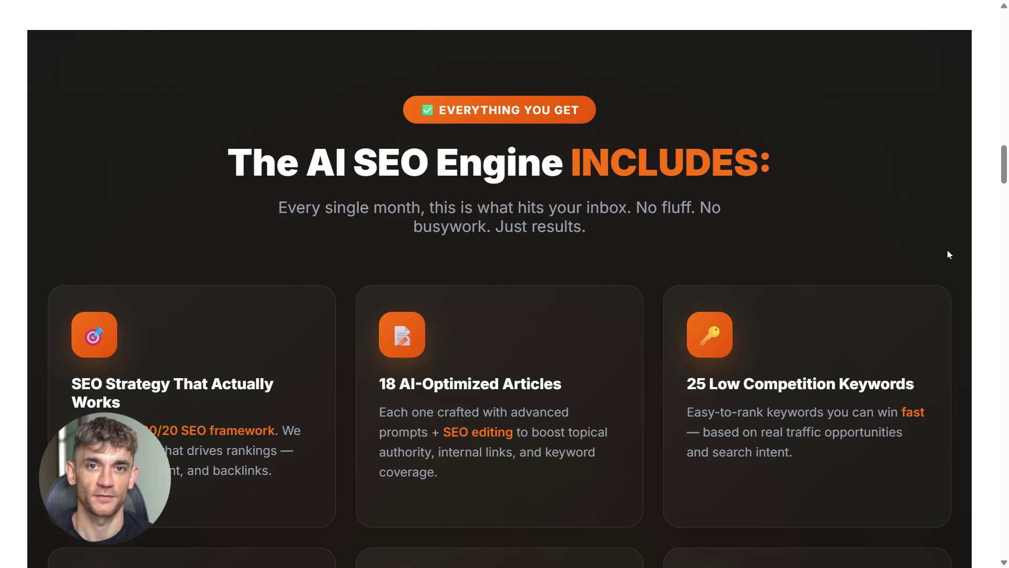
scroll(948, 251, down, 1)
scroll(868, 244, down, 3)
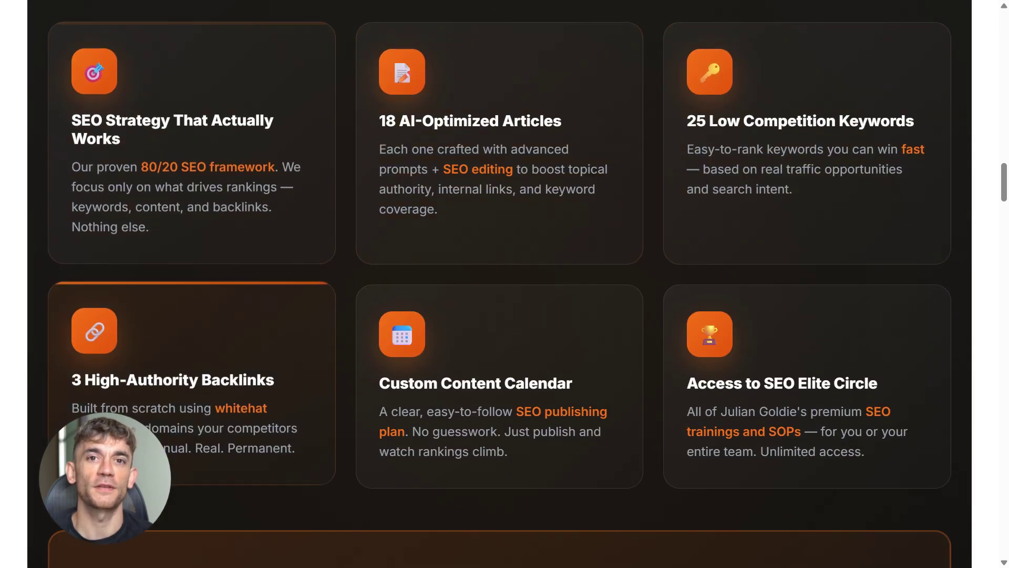
scroll(973, 268, down, 4)
scroll(972, 269, down, 4)
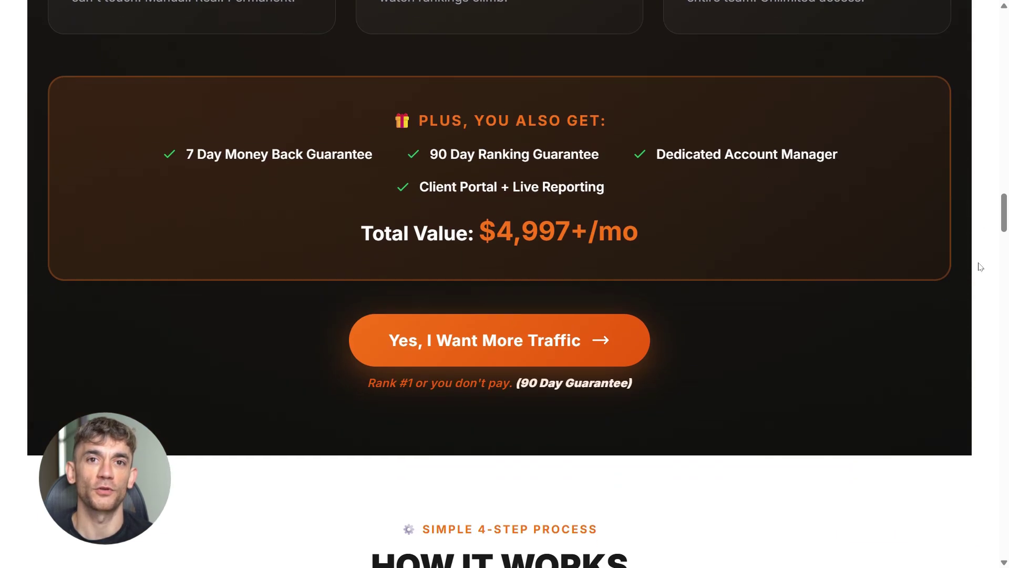
scroll(972, 270, down, 3)
scroll(973, 270, down, 3)
scroll(976, 269, down, 4)
scroll(976, 270, down, 3)
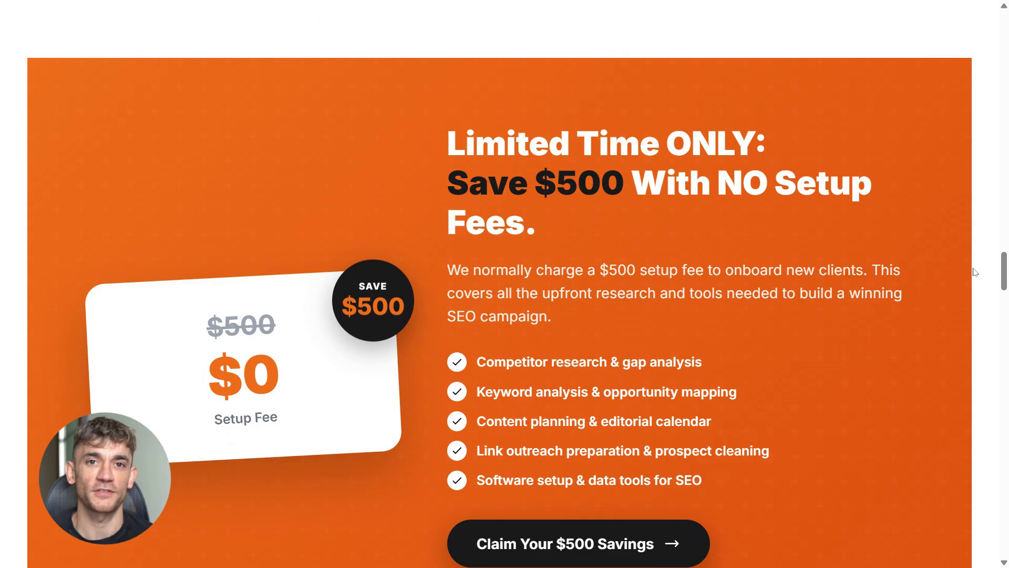
scroll(976, 270, down, 3)
scroll(975, 271, down, 4)
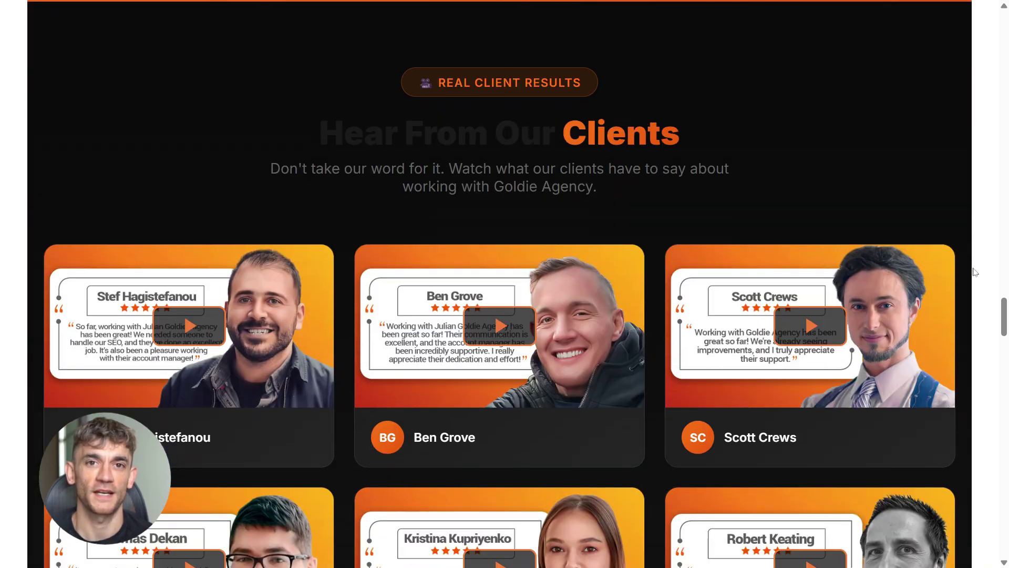
scroll(975, 273, down, 4)
scroll(975, 272, down, 4)
scroll(975, 272, down, 3)
scroll(975, 272, down, 3)
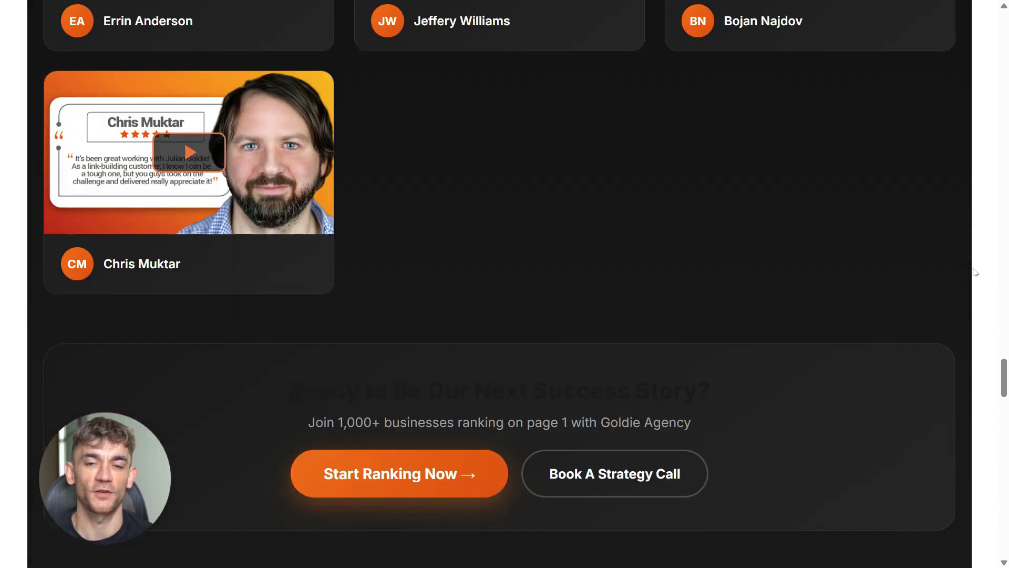
scroll(975, 272, down, 3)
scroll(975, 272, down, 3)
scroll(976, 272, down, 3)
scroll(975, 272, down, 2)
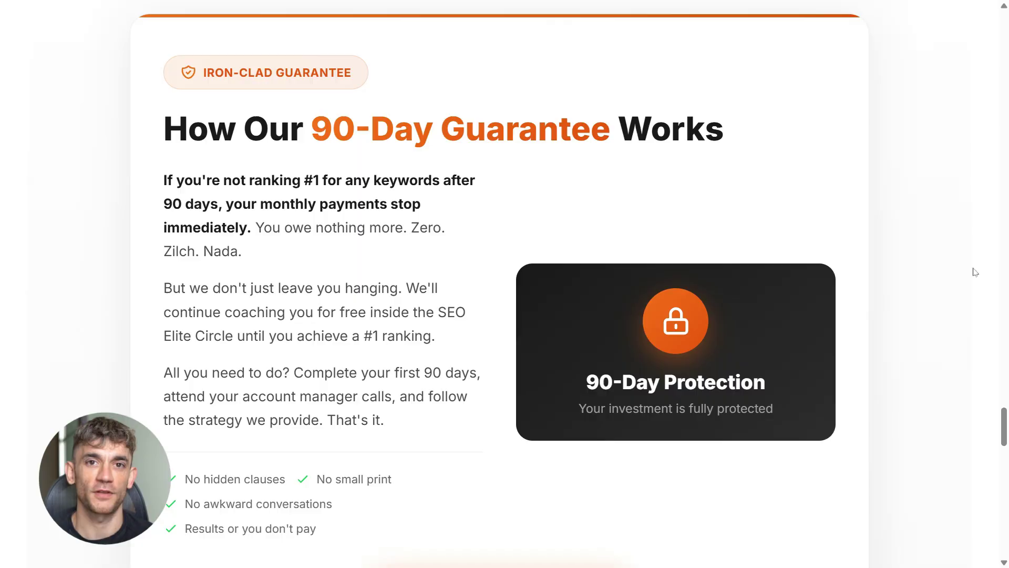
scroll(976, 272, down, 3)
scroll(975, 272, down, 3)
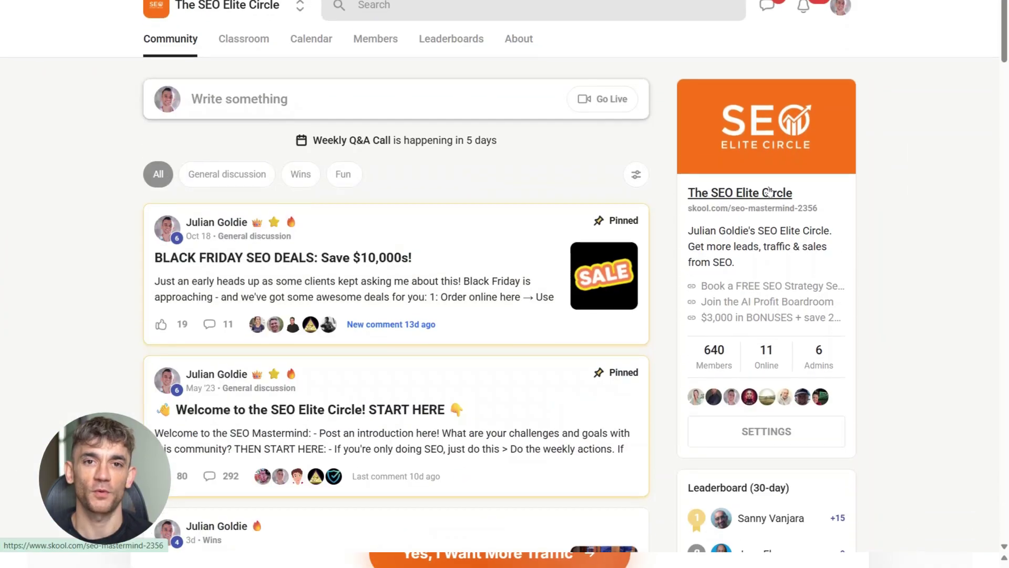
scroll(771, 190, up, 1)
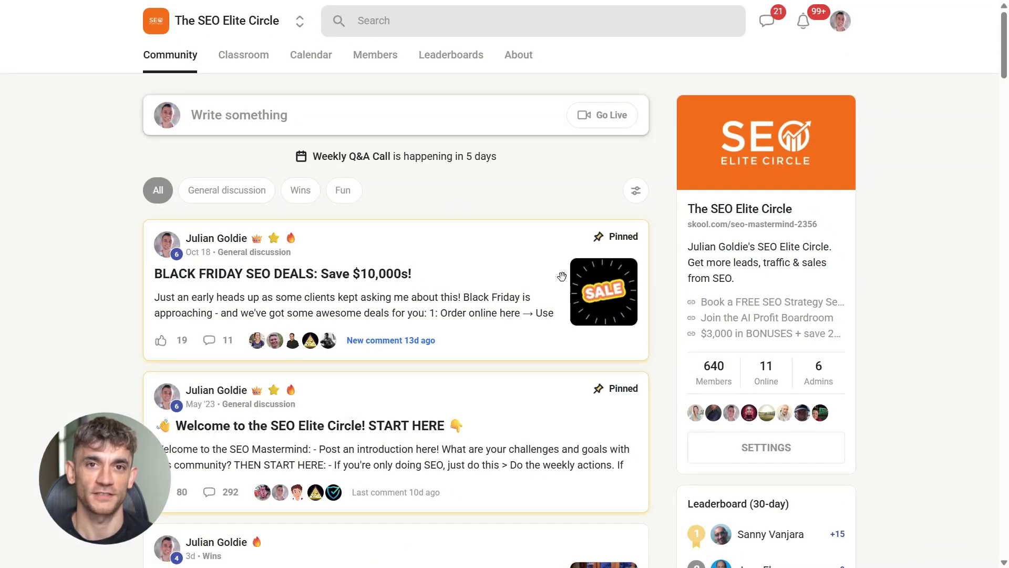
scroll(665, 257, down, 5)
scroll(600, 269, down, 2)
scroll(562, 281, down, 2)
scroll(563, 281, down, 3)
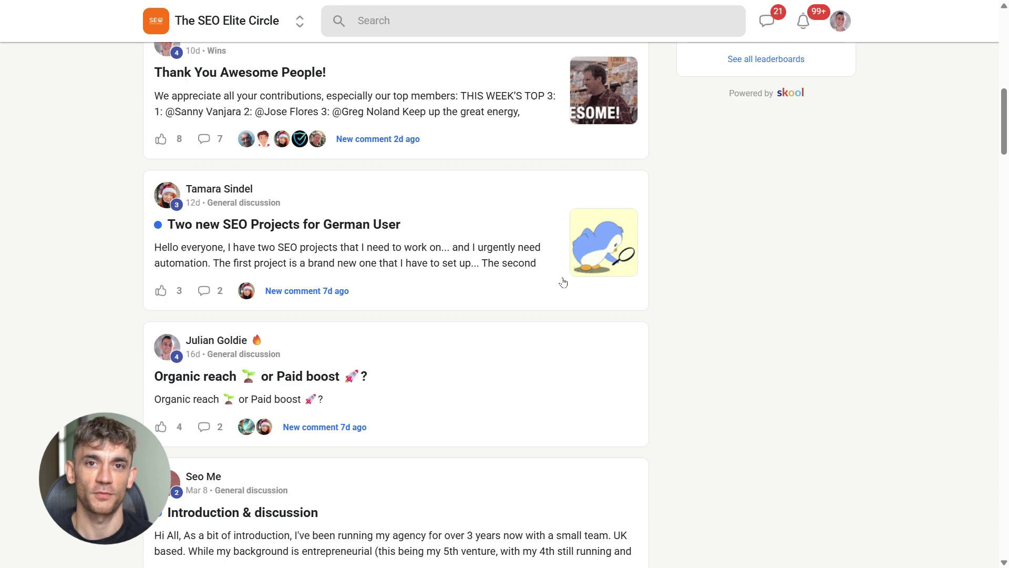
scroll(562, 281, down, 2)
scroll(562, 282, down, 2)
scroll(562, 282, up, 6)
scroll(564, 282, up, 5)
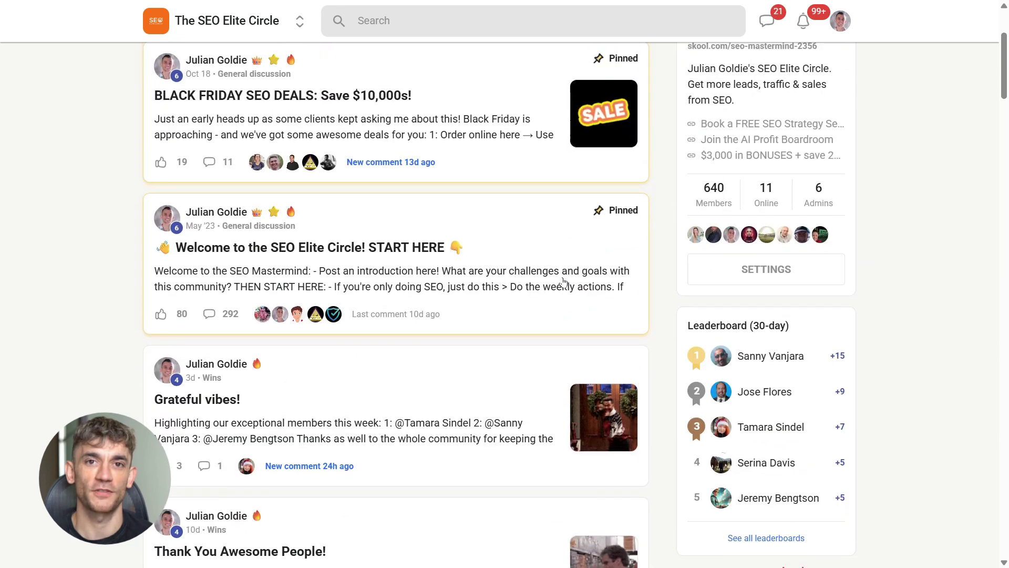
scroll(544, 269, up, 3)
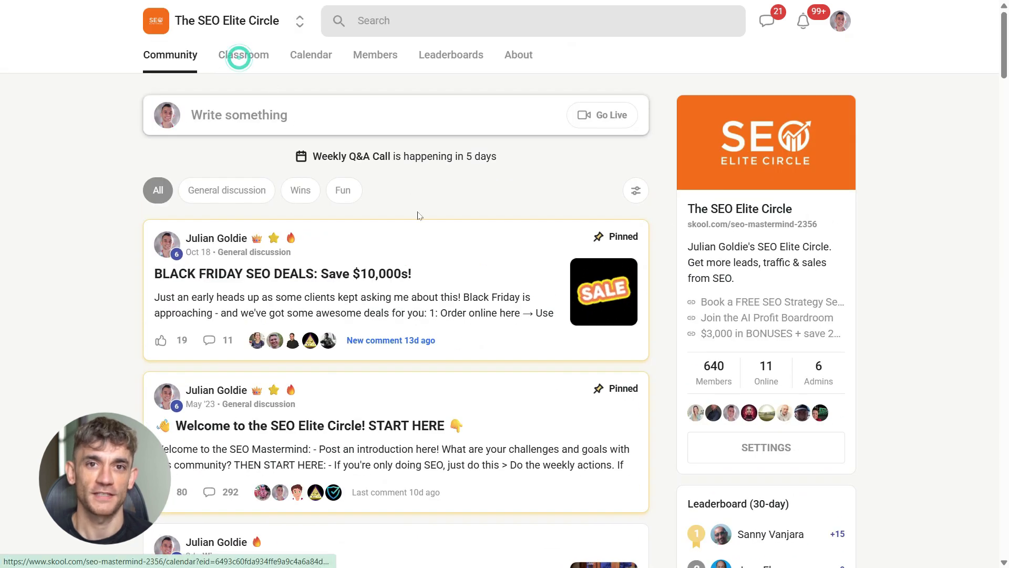
Step: Browse the SEO Elite Circle's Classroom courses, then its About page description and benefits
click(240, 55)
scroll(453, 240, down, 4)
scroll(453, 240, down, 4)
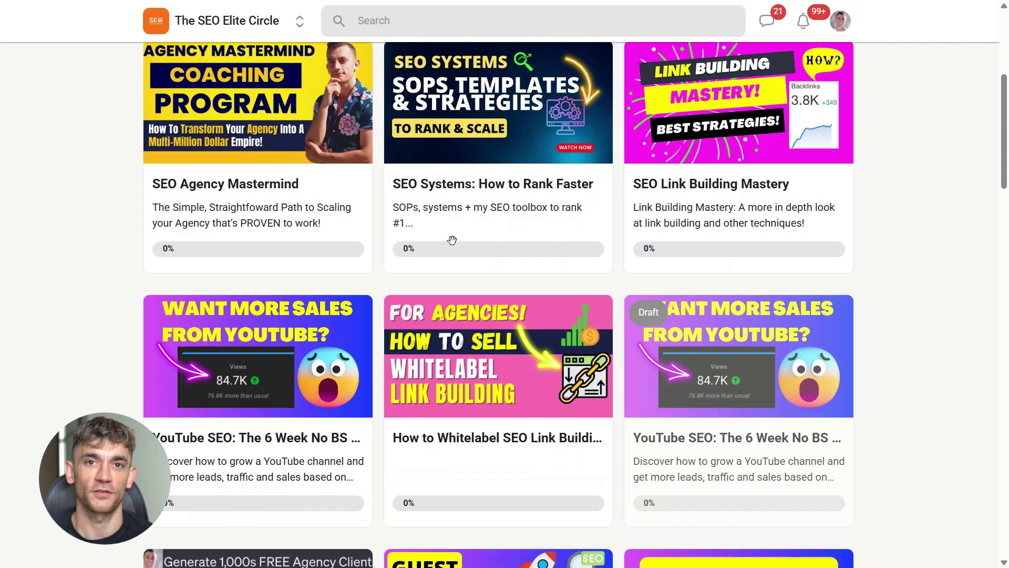
scroll(452, 240, down, 4)
scroll(453, 240, down, 3)
scroll(453, 240, down, 4)
scroll(453, 241, down, 2)
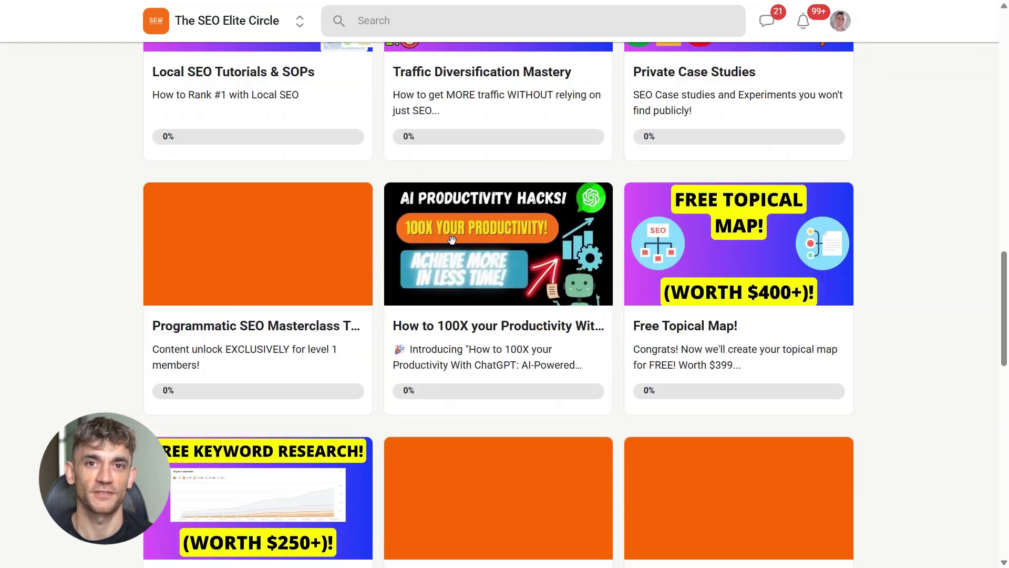
scroll(453, 239, down, 2)
scroll(453, 240, up, 3)
scroll(453, 240, up, 4)
scroll(452, 240, up, 4)
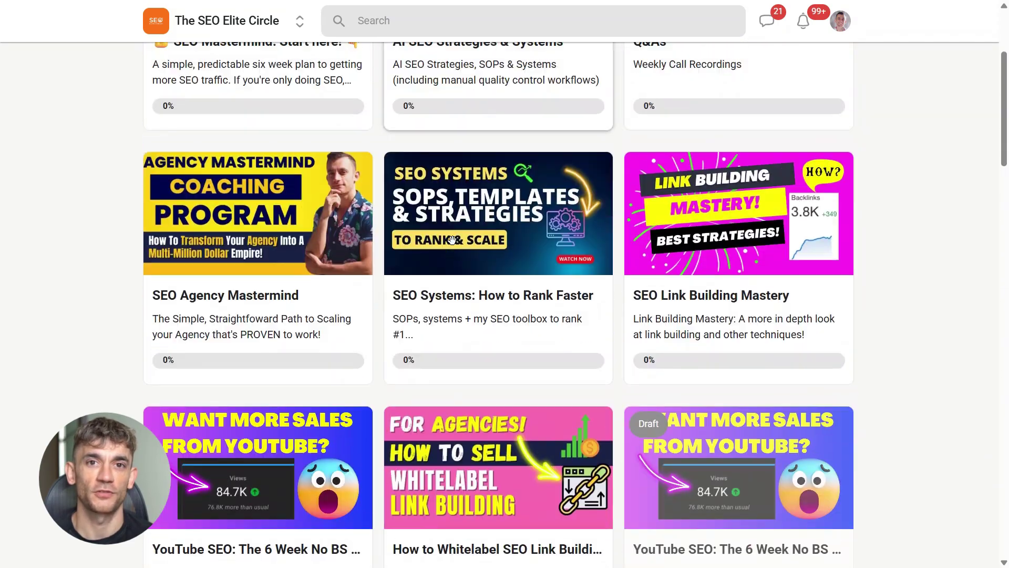
scroll(453, 240, up, 4)
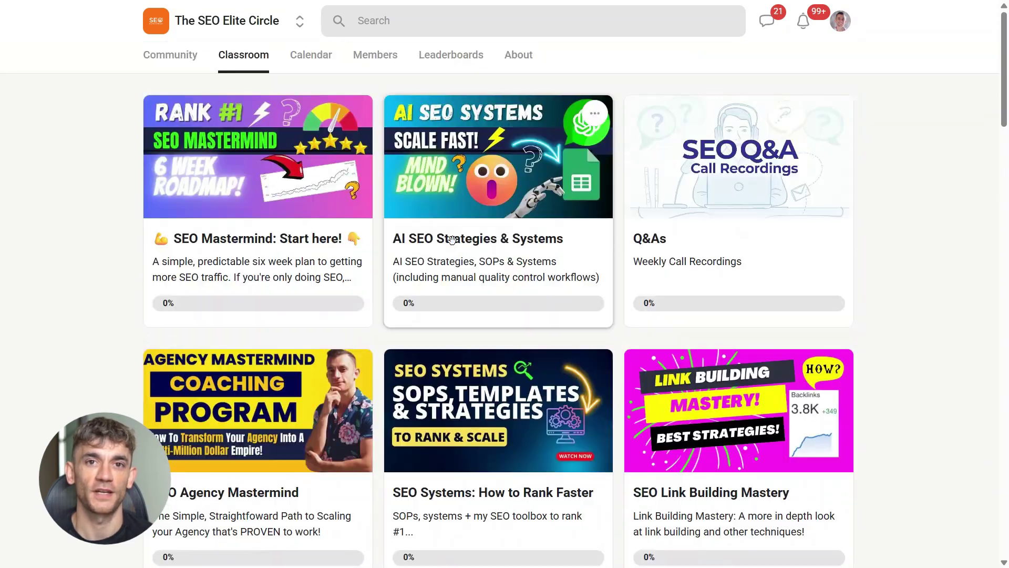
click(518, 54)
scroll(380, 304, down, 2)
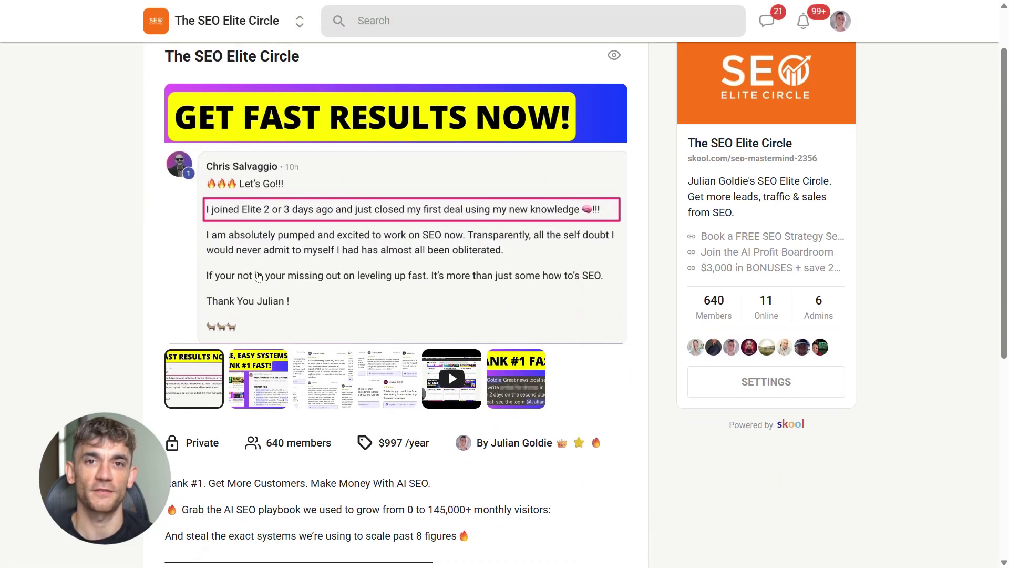
scroll(379, 304, down, 2)
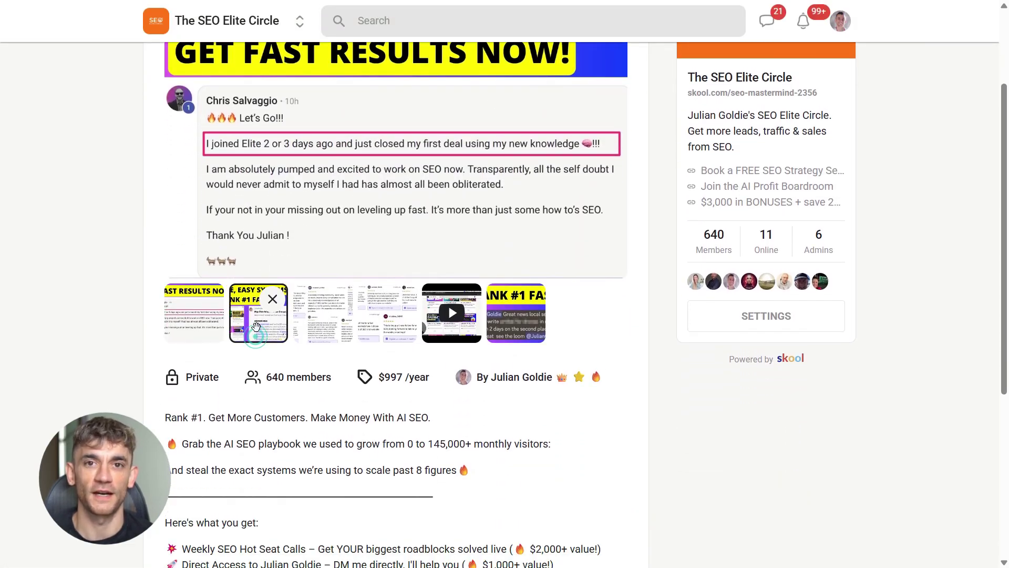
scroll(255, 335, up, 2)
scroll(276, 338, up, 2)
scroll(298, 341, up, 1)
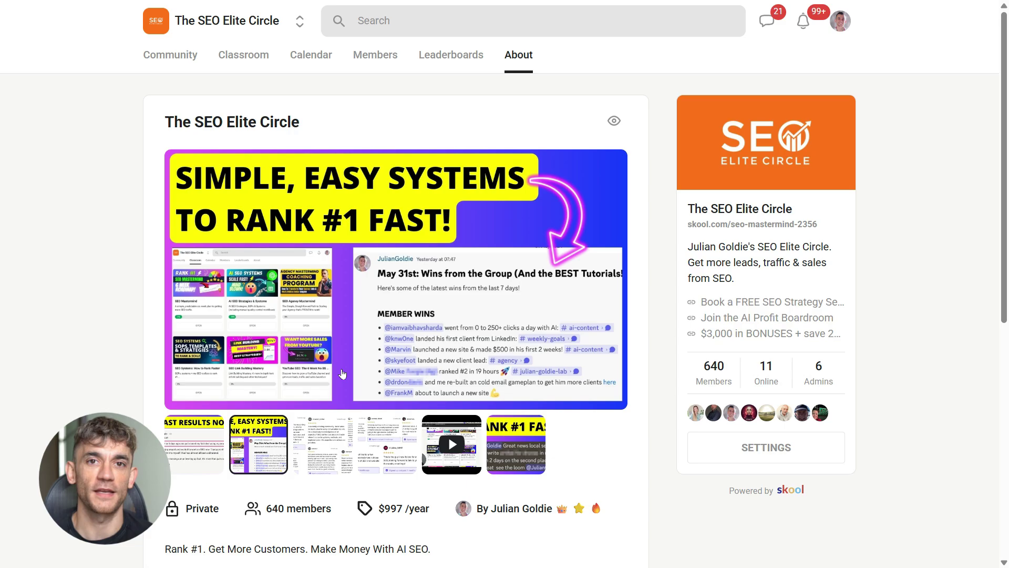
scroll(343, 372, down, 2)
scroll(343, 373, down, 2)
scroll(343, 372, down, 2)
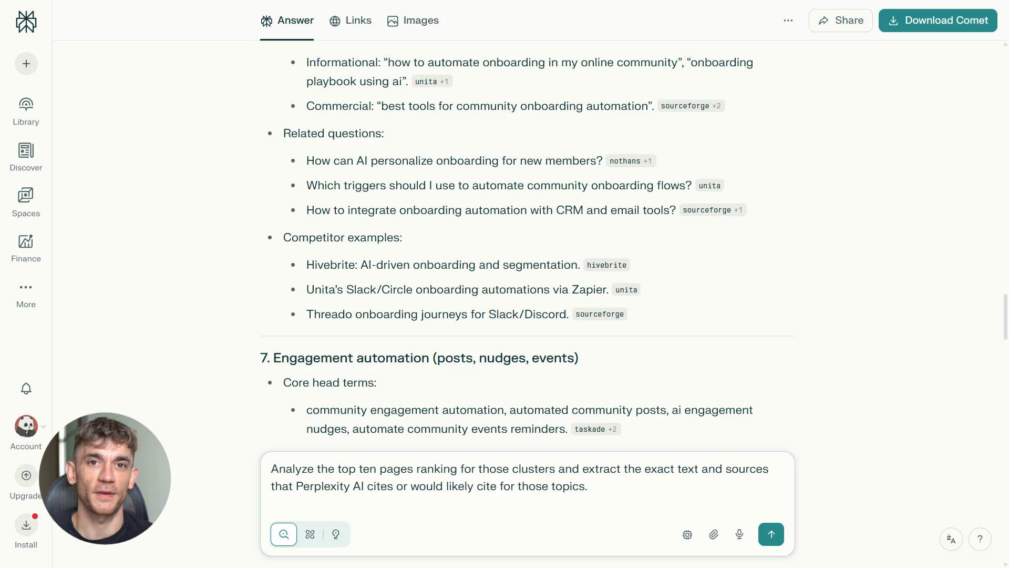
Step: Send the top-ten-pages analysis request, then paste the SEO content-outline prompt as a follow-up
click(771, 534)
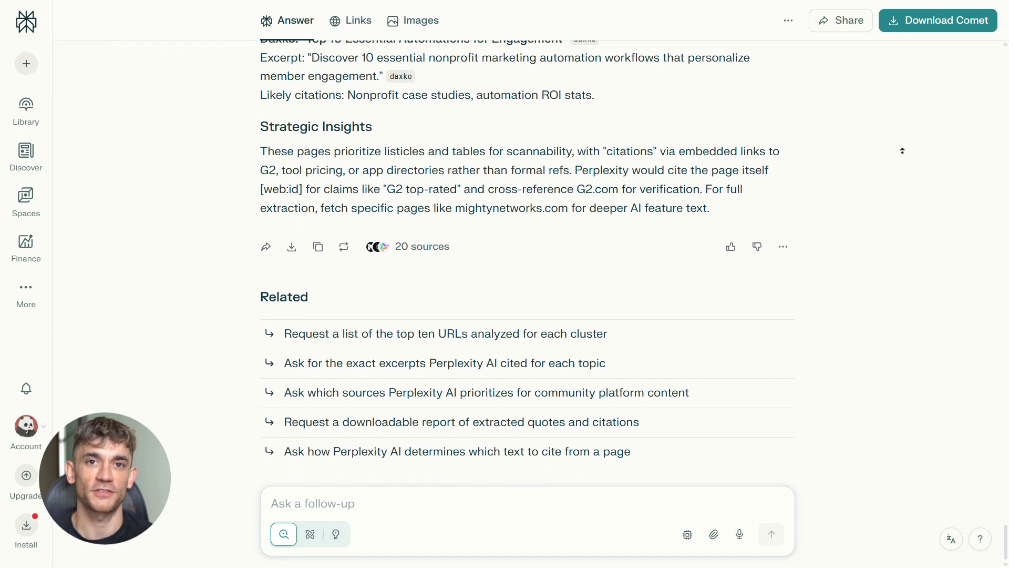
scroll(902, 150, up, 2)
scroll(902, 149, up, 2)
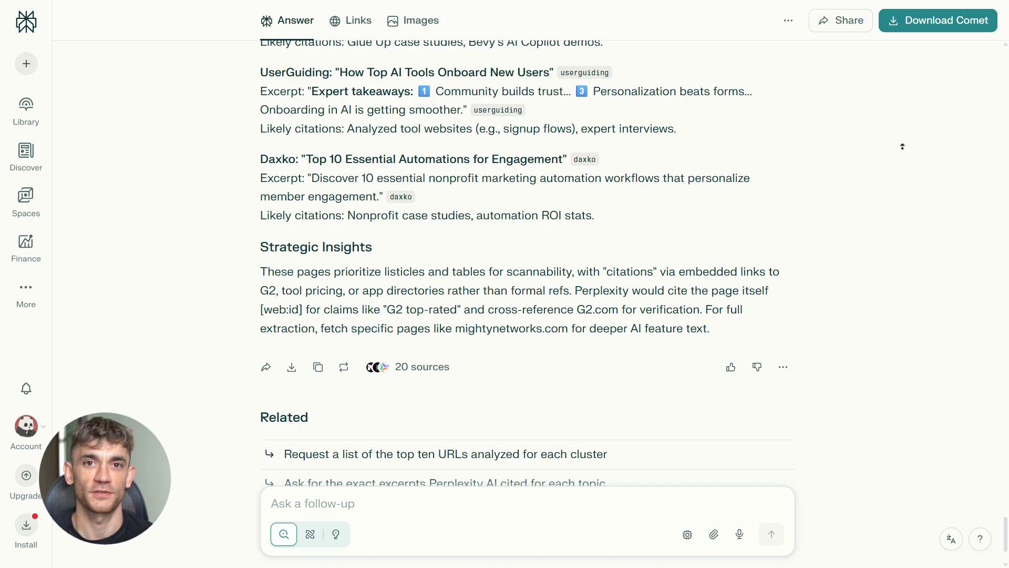
scroll(903, 147, up, 1)
scroll(902, 147, up, 1)
scroll(903, 146, up, 1)
scroll(902, 147, up, 1)
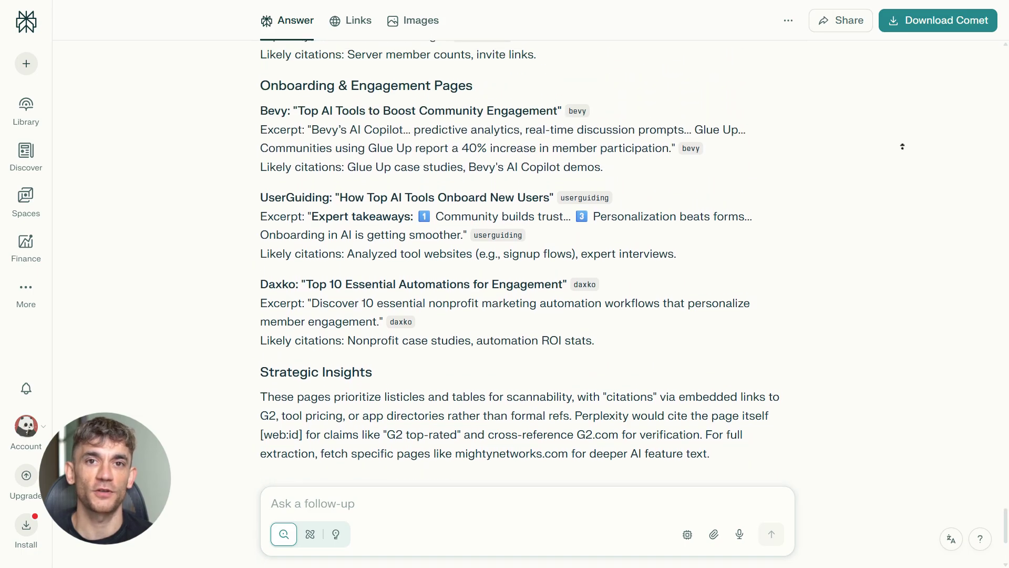
scroll(902, 147, up, 2)
scroll(902, 147, up, 2)
scroll(902, 147, up, 2)
scroll(903, 147, up, 2)
text(Generate a full SEO optimized content outline tailored for Perplexity, including section headings, key points AI expects, summary bullets, and likely citation phrases.)
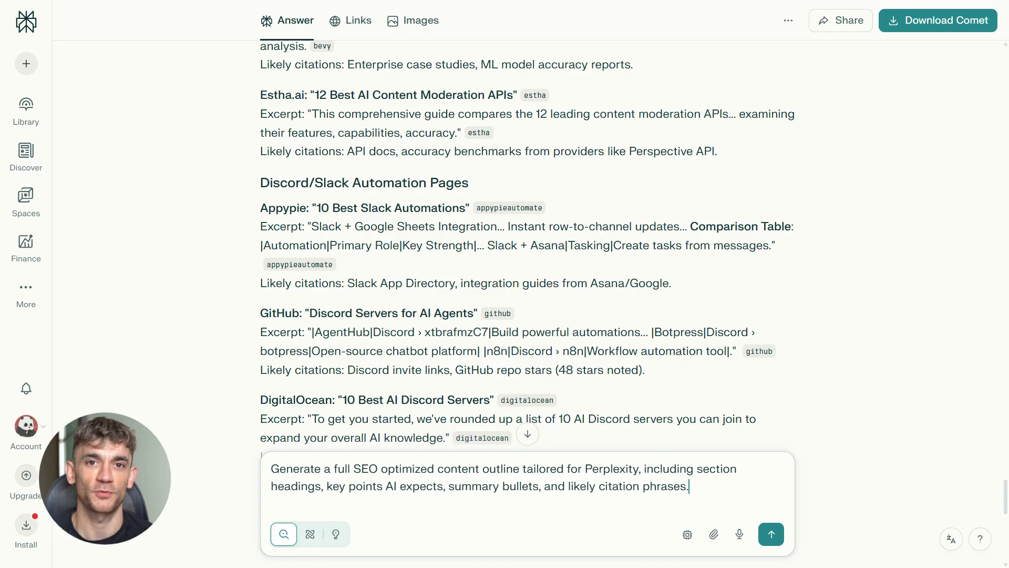
click(771, 534)
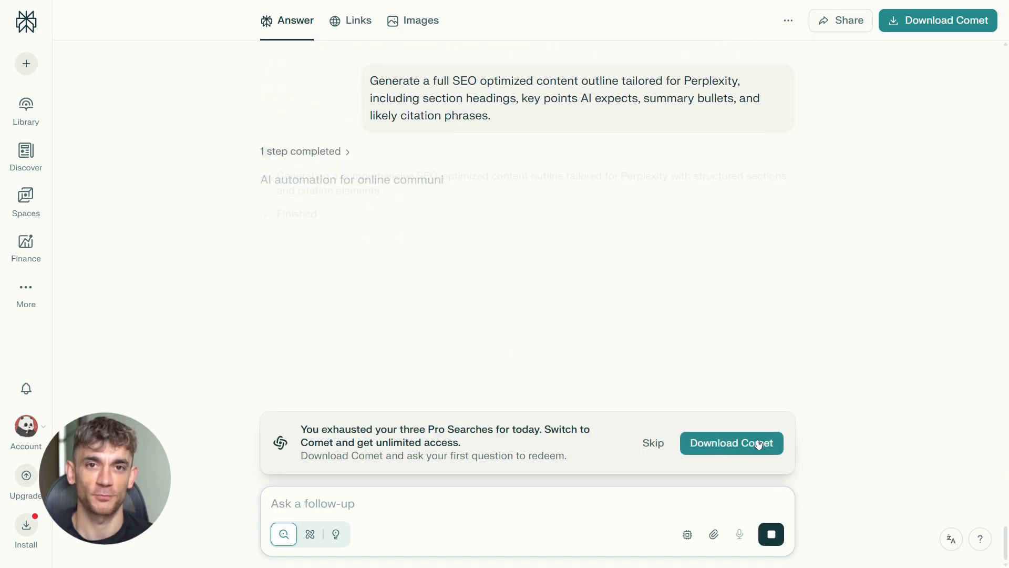
click(654, 443)
scroll(881, 196, down, 3)
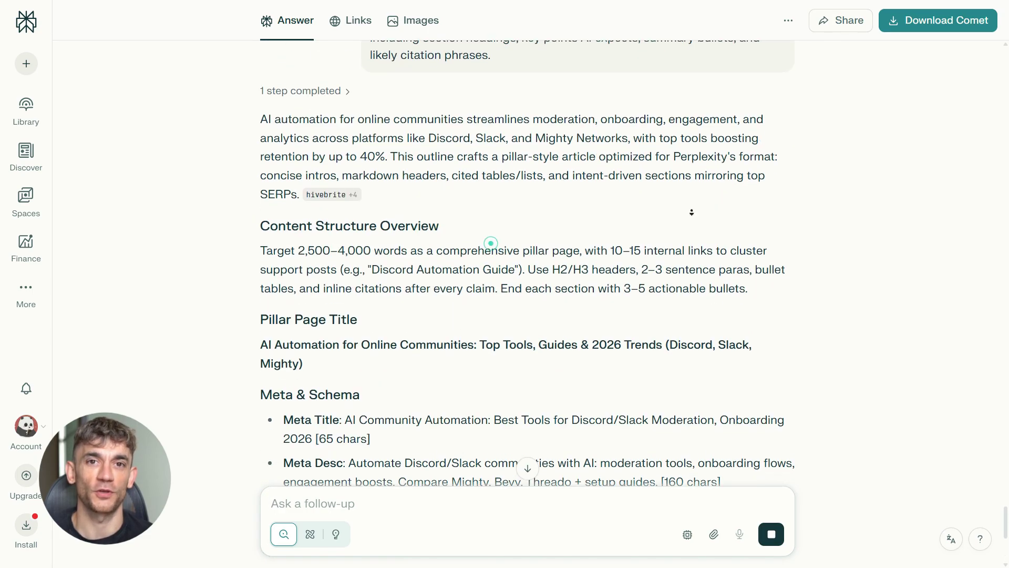
scroll(886, 213, up, 1)
scroll(890, 226, down, 2)
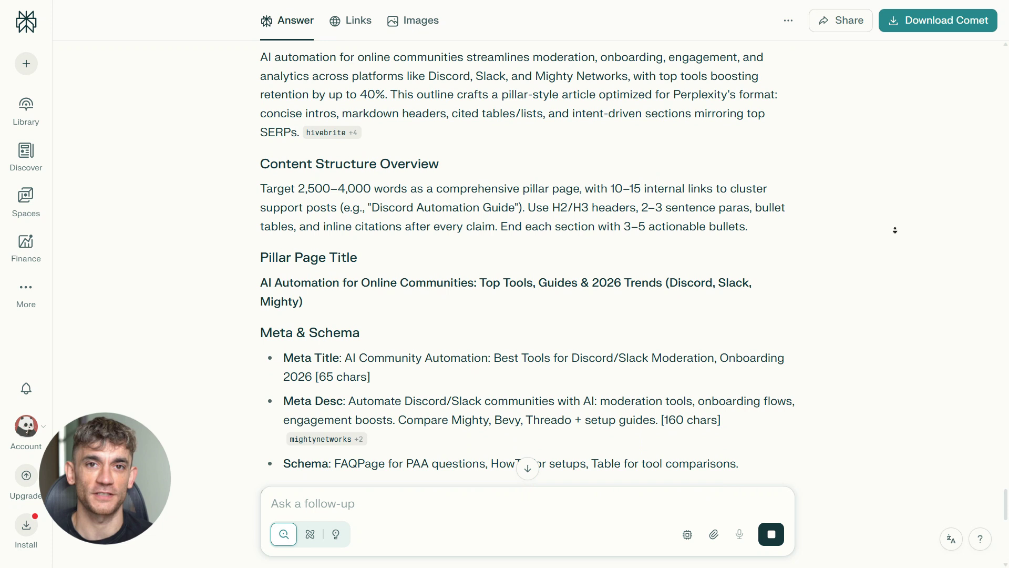
scroll(894, 222, down, 2)
scroll(895, 218, down, 2)
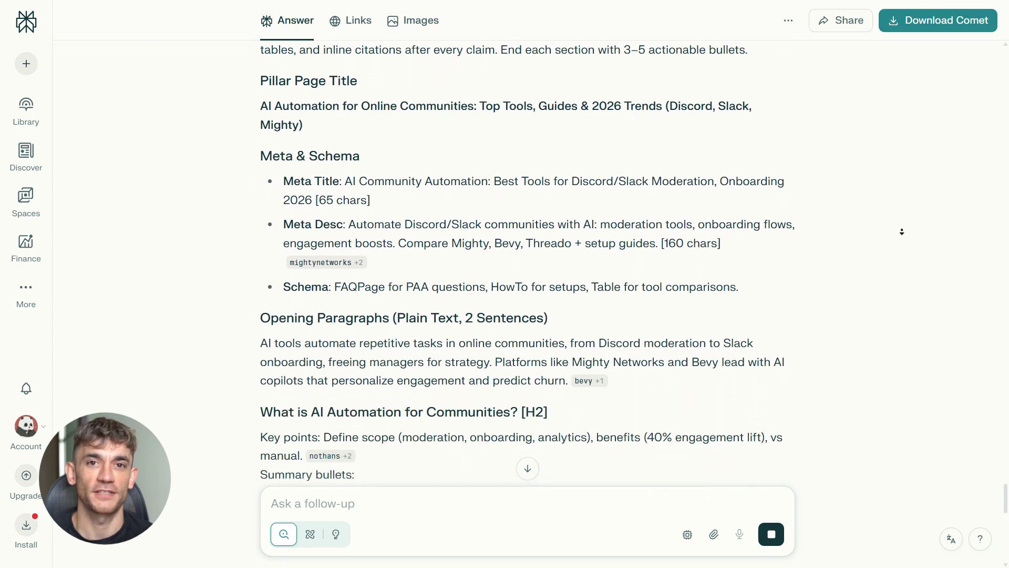
scroll(900, 225, down, 2)
scroll(904, 235, down, 2)
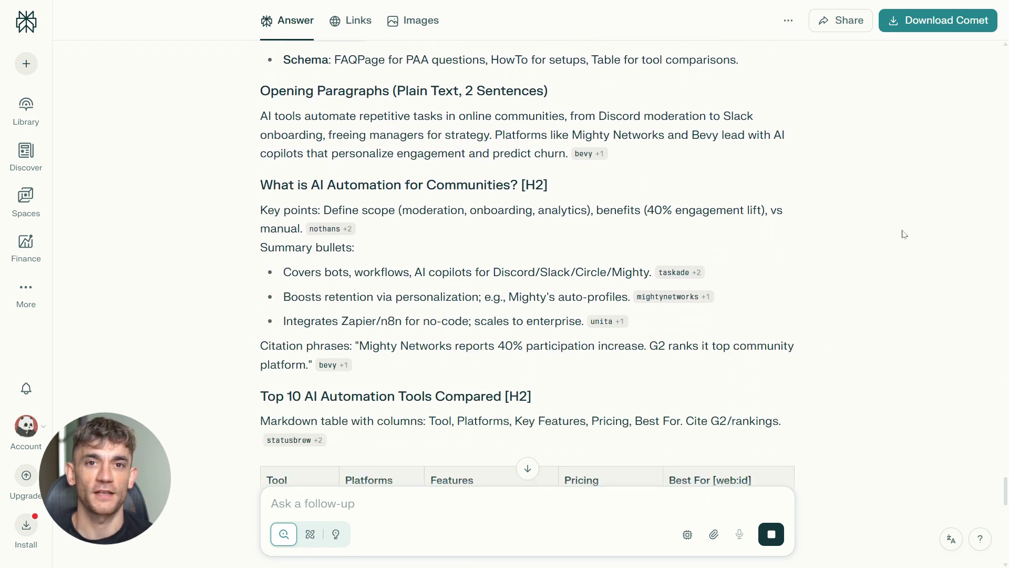
scroll(903, 235, down, 2)
scroll(904, 234, down, 2)
scroll(904, 234, down, 2)
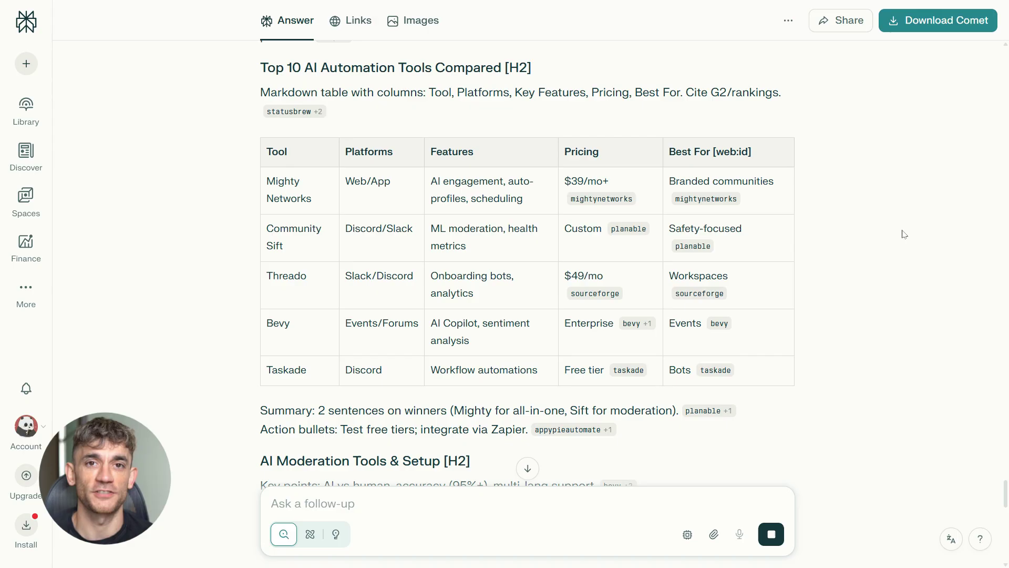
scroll(904, 234, down, 2)
scroll(903, 235, down, 2)
scroll(904, 234, down, 2)
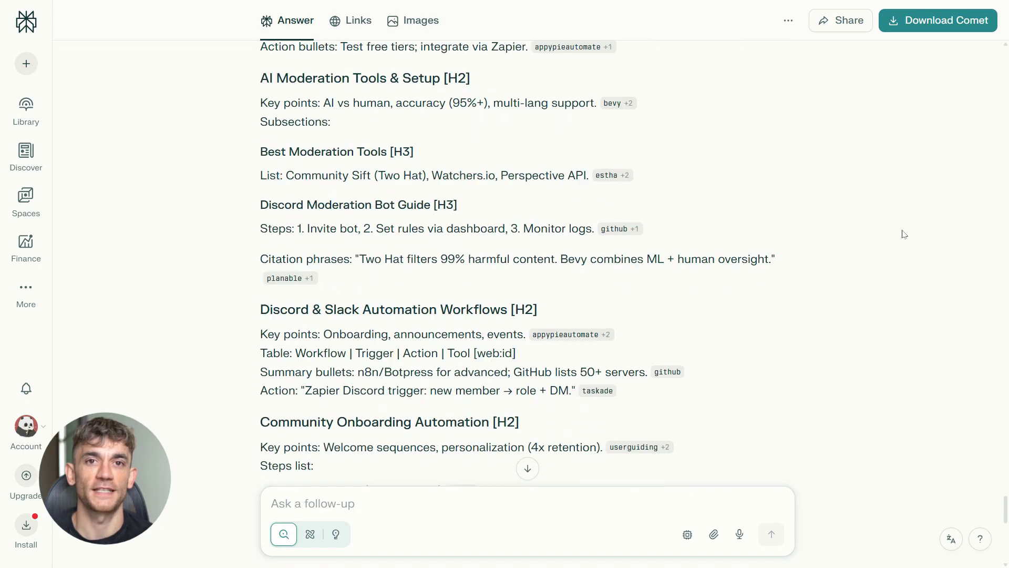
scroll(903, 234, down, 2)
scroll(904, 235, down, 3)
scroll(903, 234, down, 2)
scroll(904, 234, down, 2)
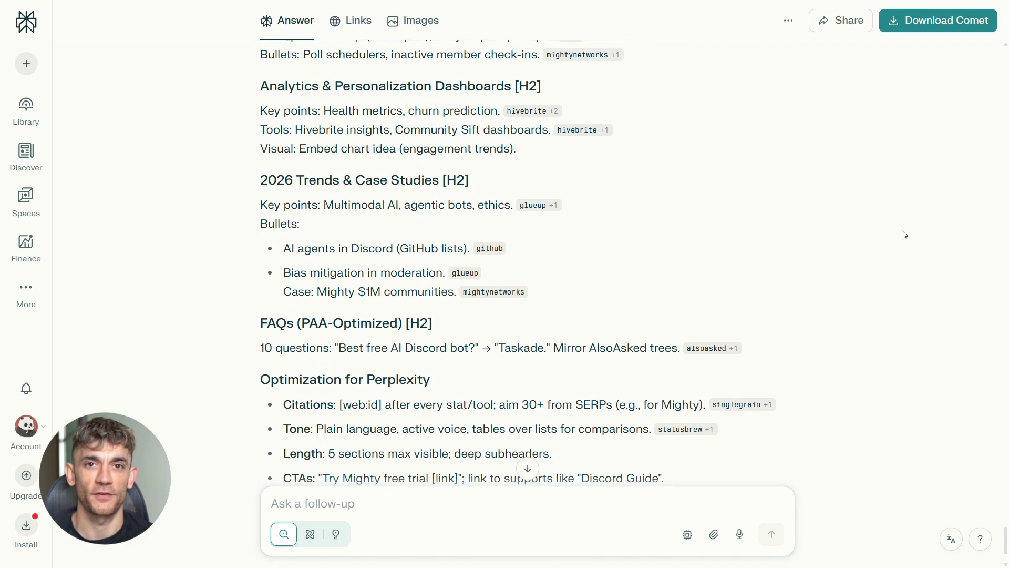
scroll(905, 234, down, 2)
scroll(904, 234, up, 2)
scroll(904, 234, up, 4)
scroll(904, 235, up, 4)
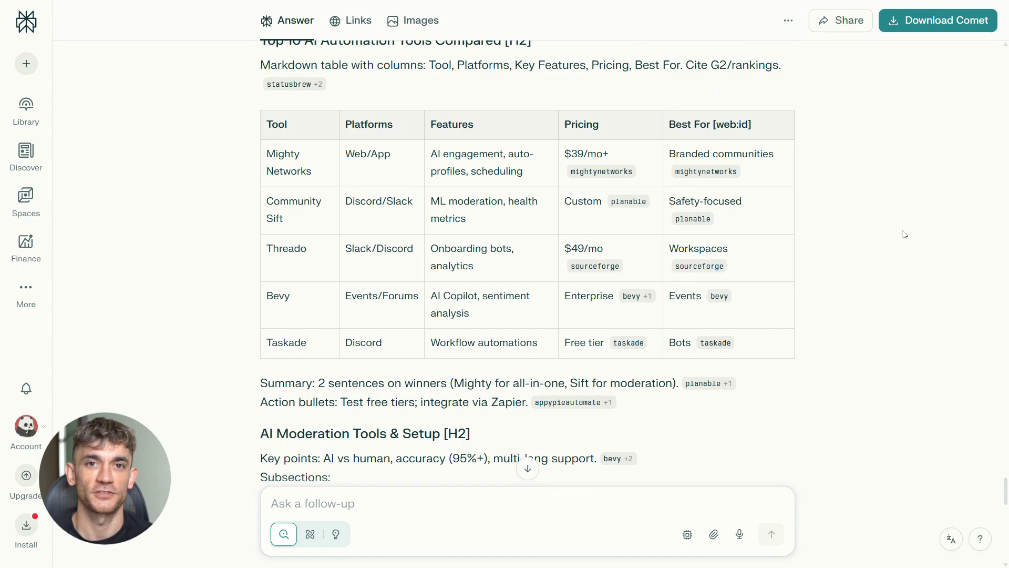
scroll(905, 234, up, 3)
scroll(904, 235, up, 3)
scroll(904, 234, up, 3)
scroll(904, 234, up, 2)
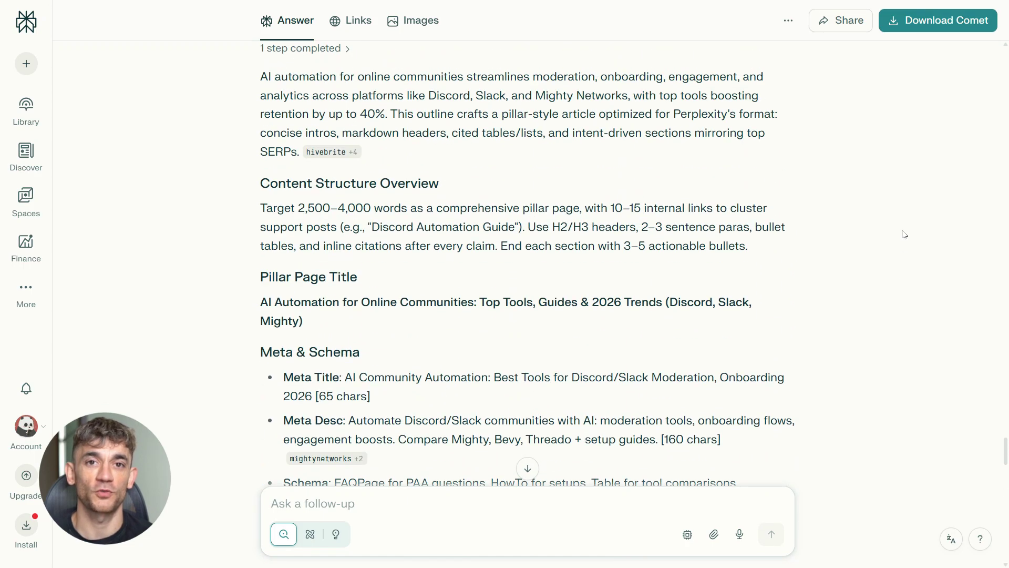
scroll(904, 234, up, 2)
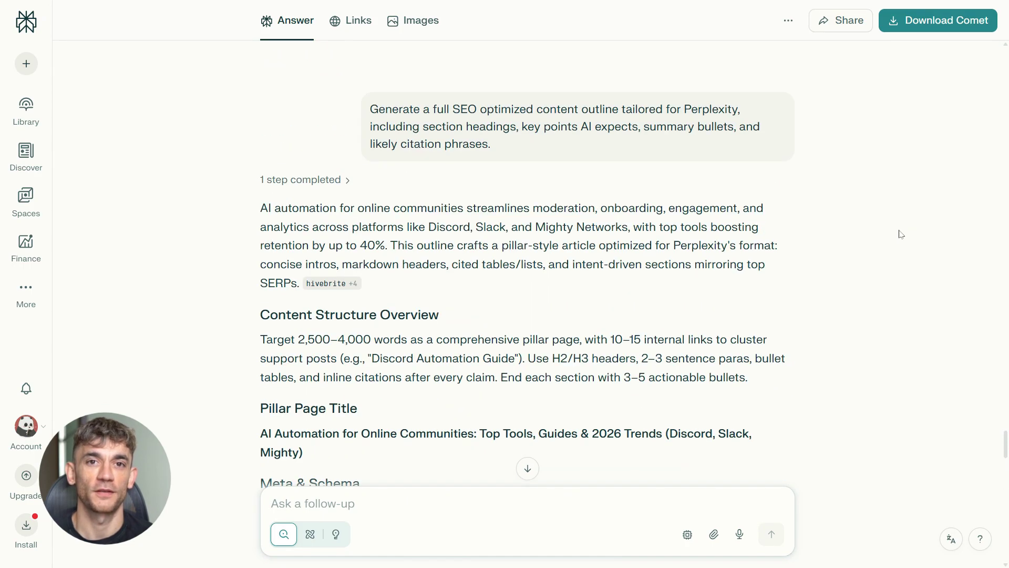
Step: Expand '1 step completed' to reveal the generation steps behind the outline answer
click(300, 180)
scroll(329, 259, down, 1)
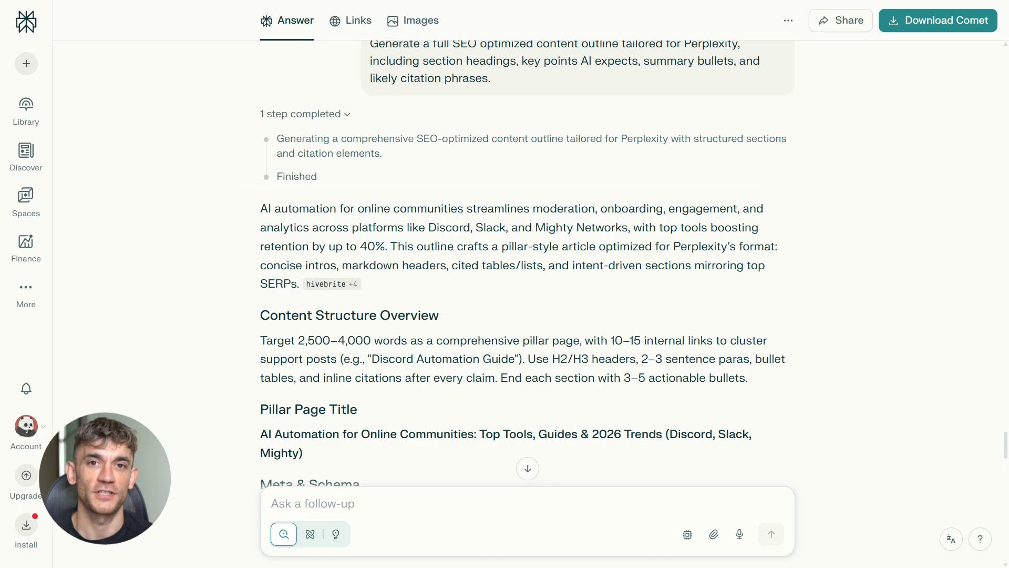
scroll(329, 259, down, 2)
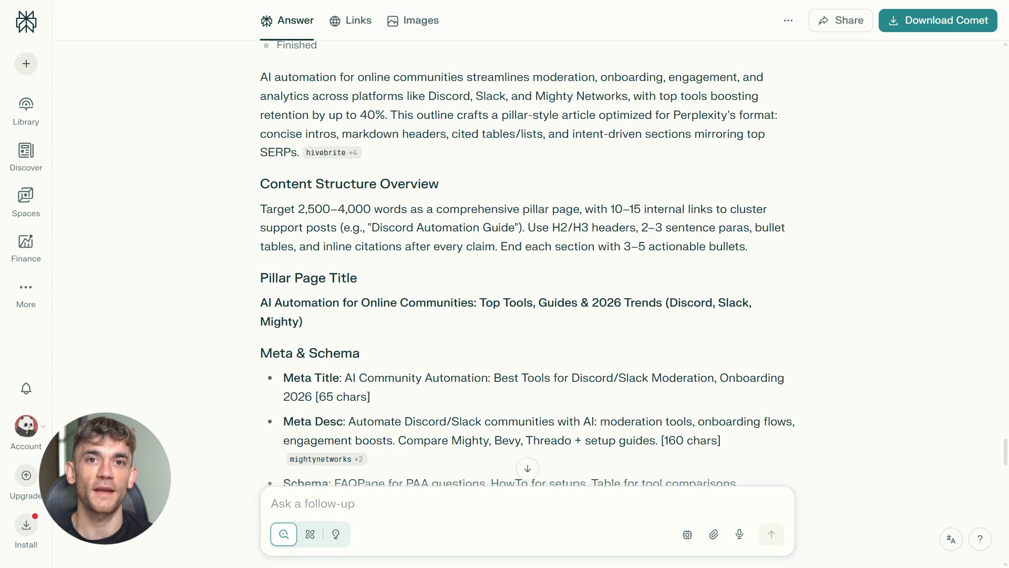
scroll(329, 214, down, 2)
scroll(329, 213, down, 1)
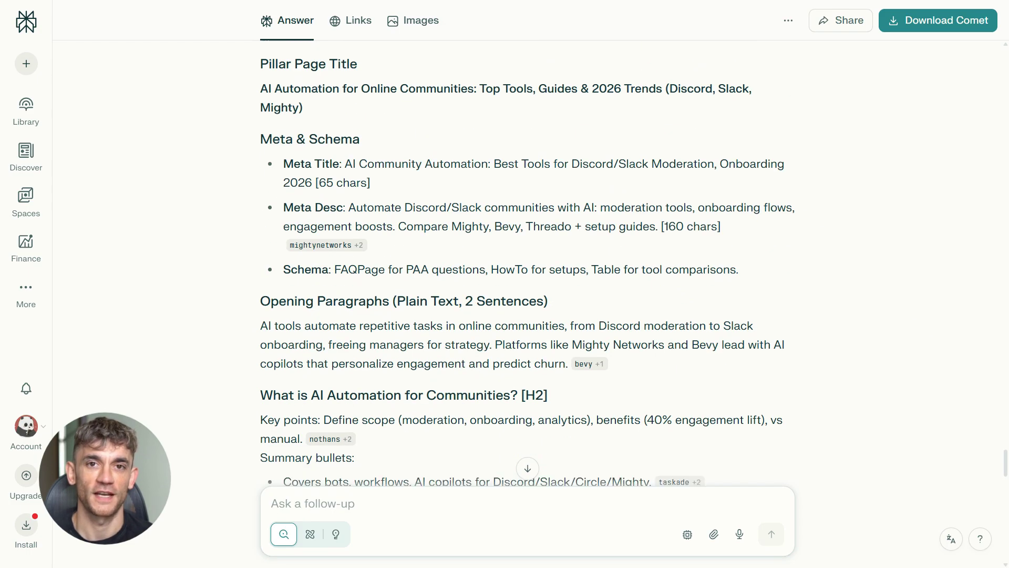
scroll(329, 213, down, 1)
scroll(330, 213, down, 2)
scroll(329, 213, down, 1)
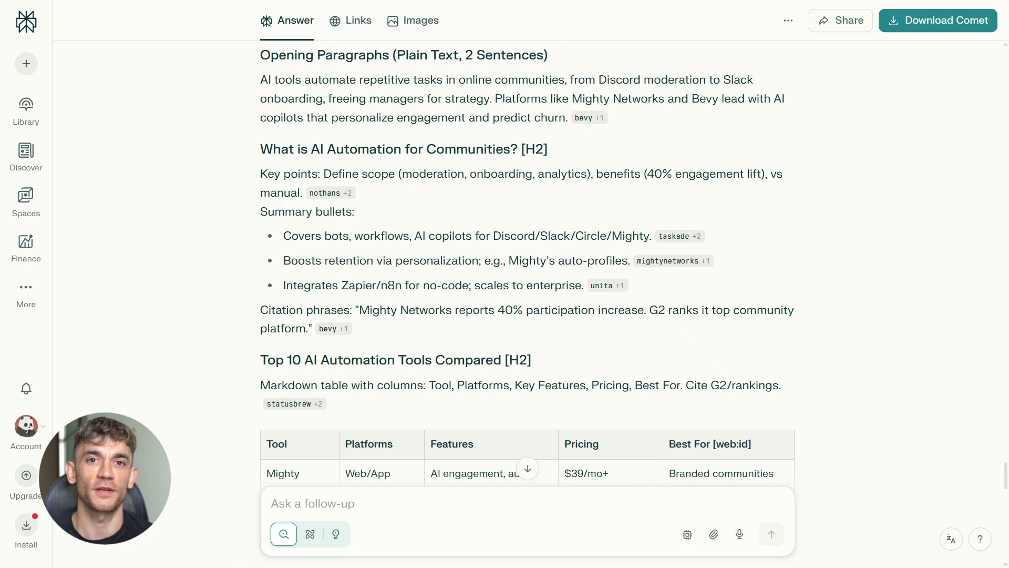
scroll(255, 158, down, 2)
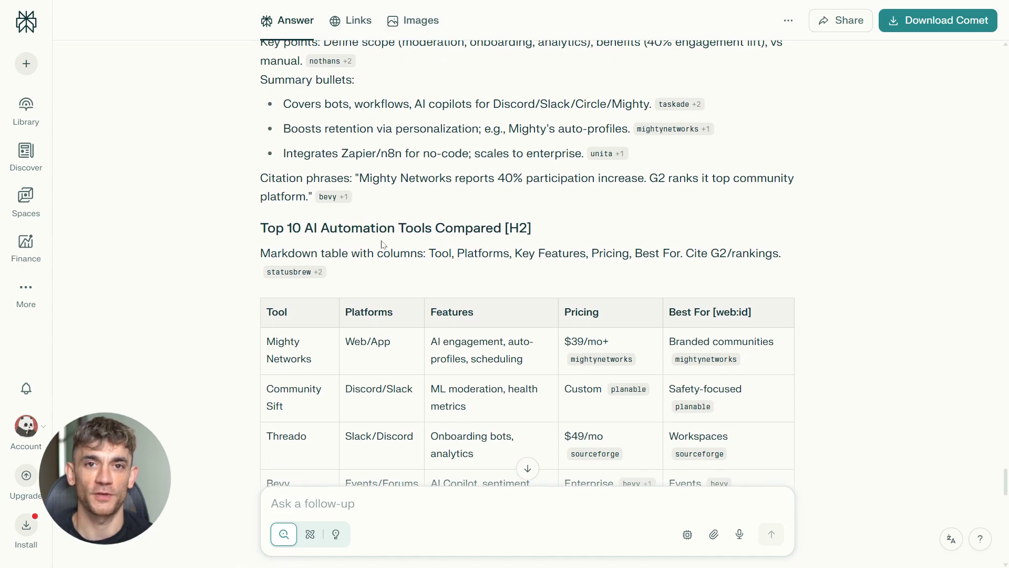
scroll(382, 248, down, 1)
scroll(382, 247, down, 1)
scroll(382, 246, down, 1)
scroll(382, 248, down, 2)
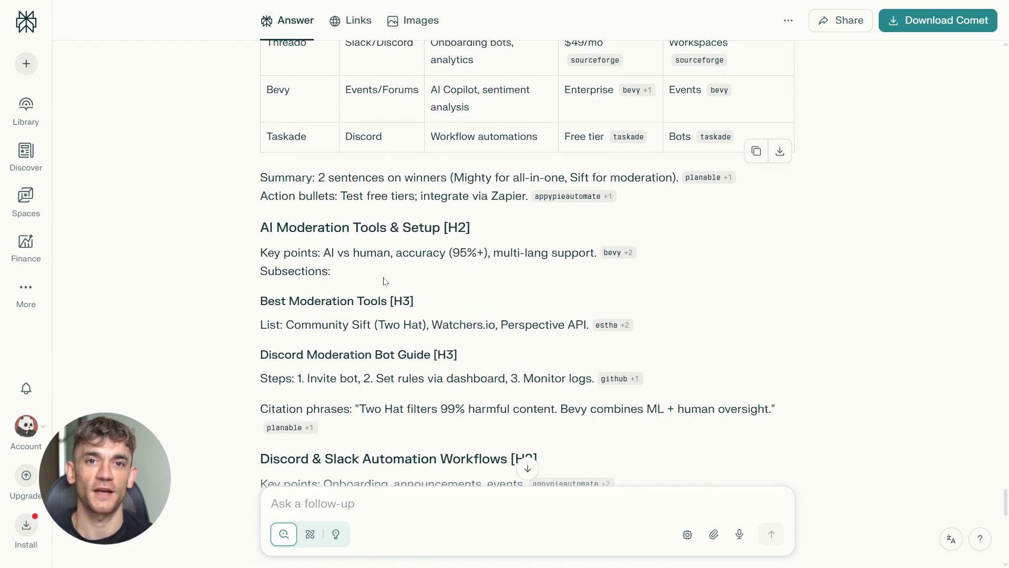
scroll(382, 247, down, 1)
scroll(381, 247, down, 1)
scroll(382, 247, down, 1)
scroll(382, 247, down, 2)
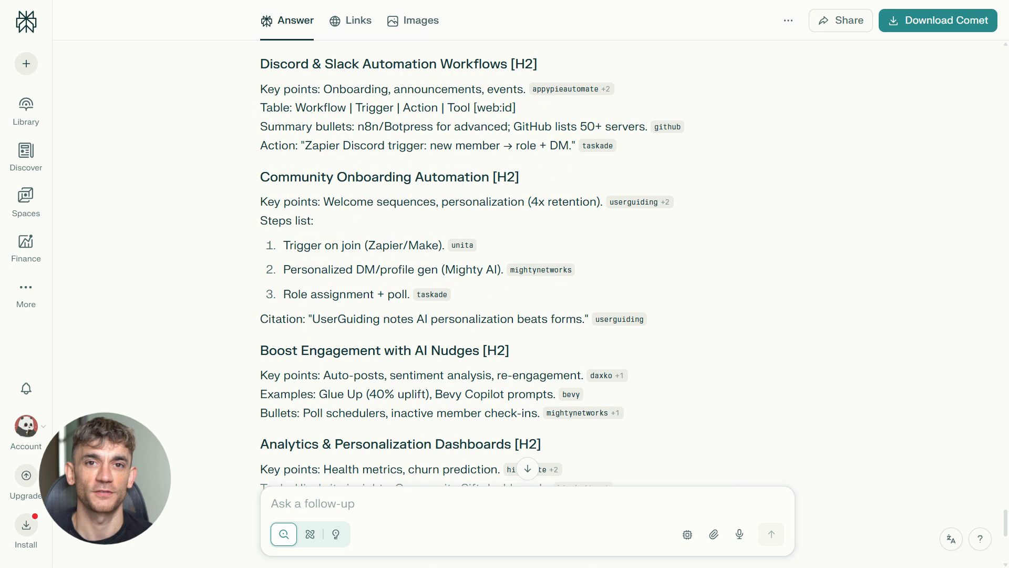
scroll(382, 247, down, 1)
scroll(382, 246, down, 1)
scroll(382, 246, down, 1)
scroll(382, 247, down, 2)
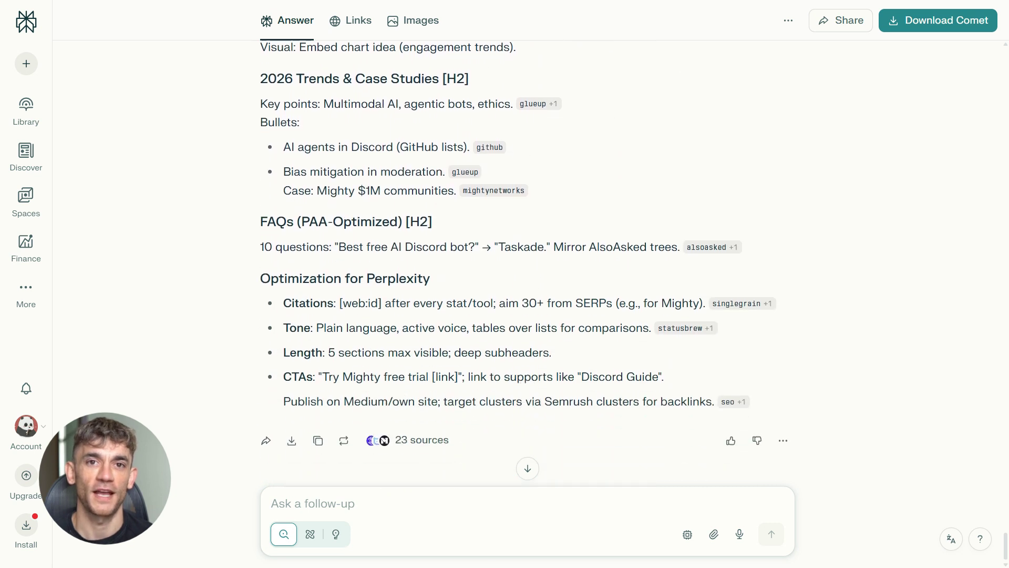
scroll(381, 247, down, 1)
scroll(573, 295, up, 2)
scroll(573, 295, up, 1)
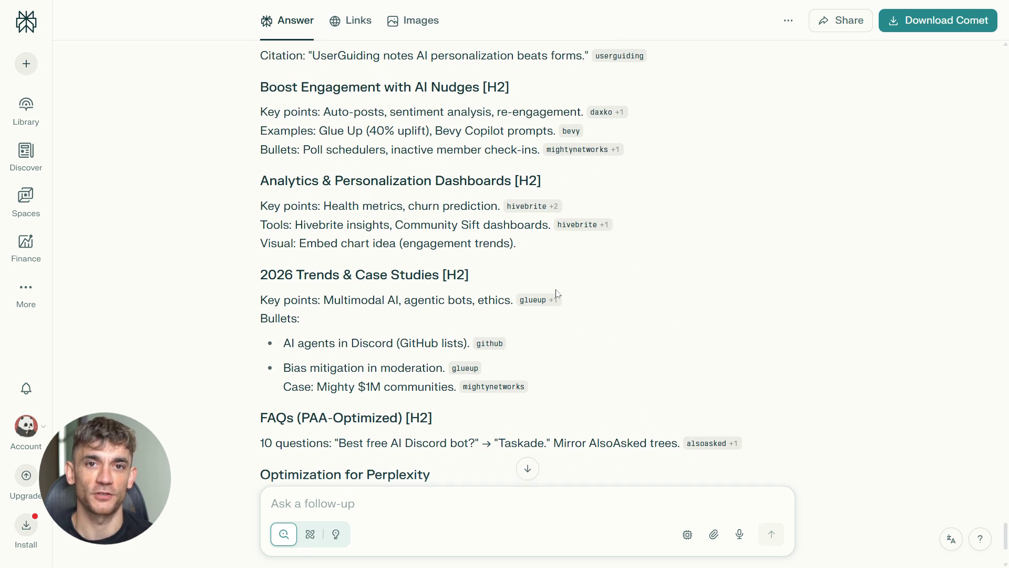
scroll(557, 293, up, 2)
scroll(557, 294, up, 2)
scroll(557, 294, up, 2)
scroll(558, 294, up, 2)
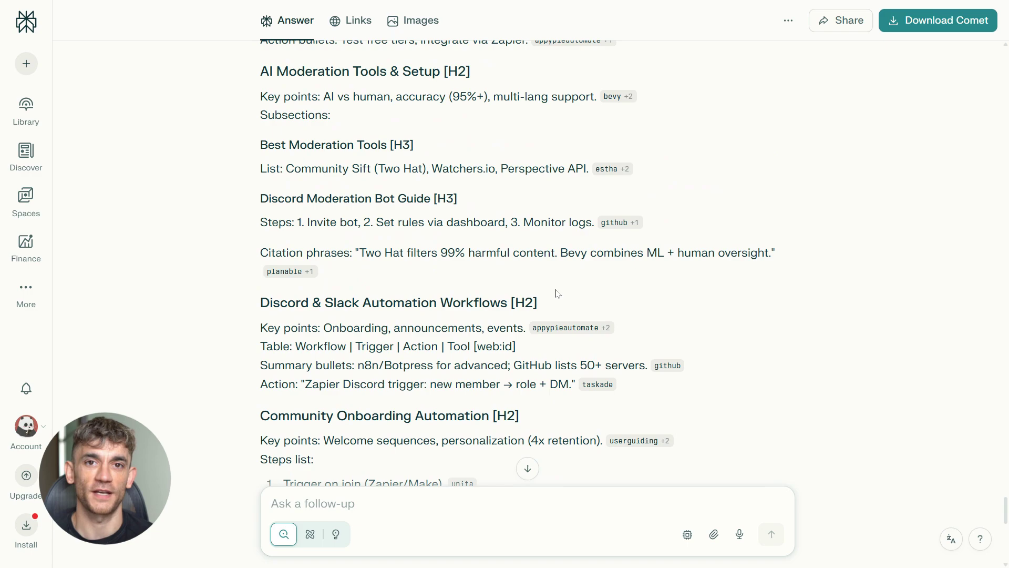
scroll(557, 294, up, 1)
scroll(557, 293, up, 2)
scroll(557, 294, up, 1)
scroll(556, 293, down, 5)
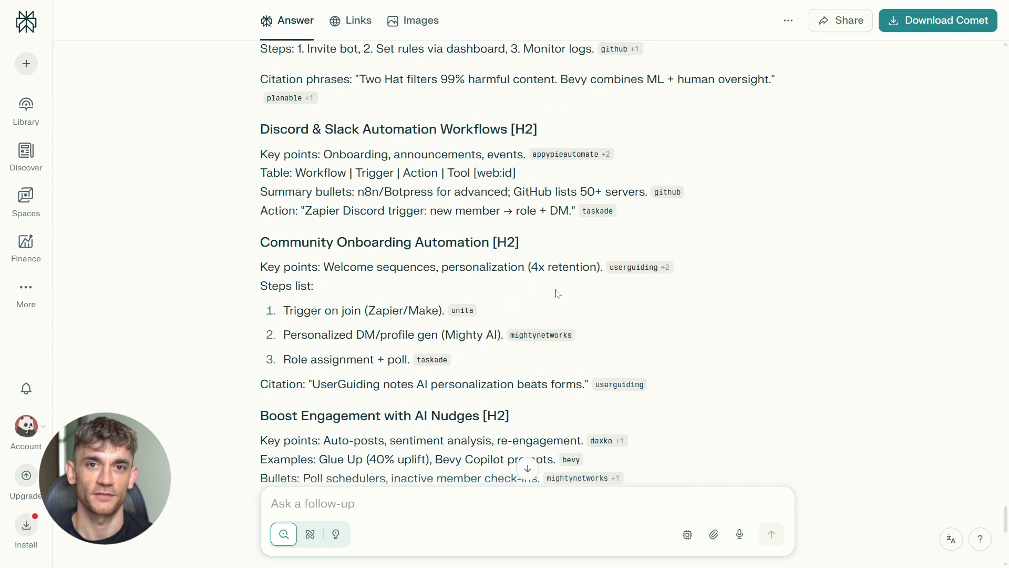
scroll(556, 293, down, 4)
scroll(556, 294, down, 2)
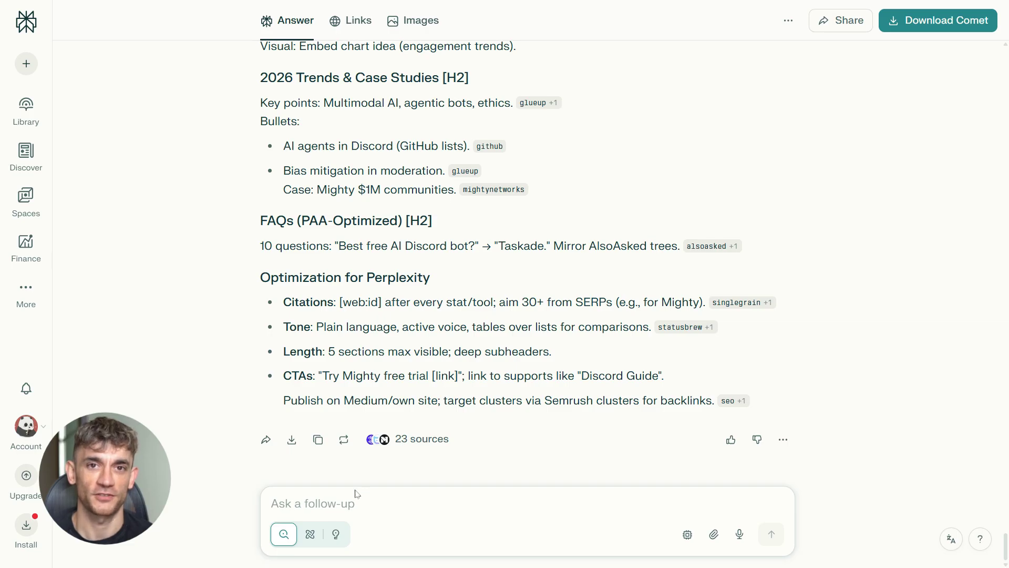
scroll(405, 420, up, 3)
scroll(405, 419, up, 3)
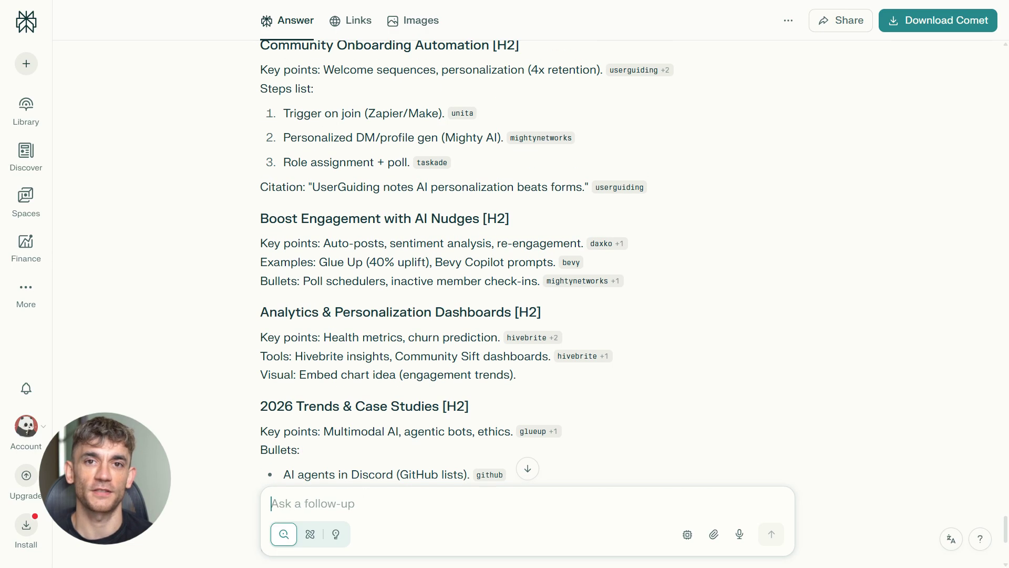
Step: Paste and send the request for twelve citable 40–60-word snippets with facts and citations
text(Write twelve paragraph snippets crafted to be cited by Perplexity, each forty to sixty words long, with clear facts and relevant citations ready for Perplexity to pull.)
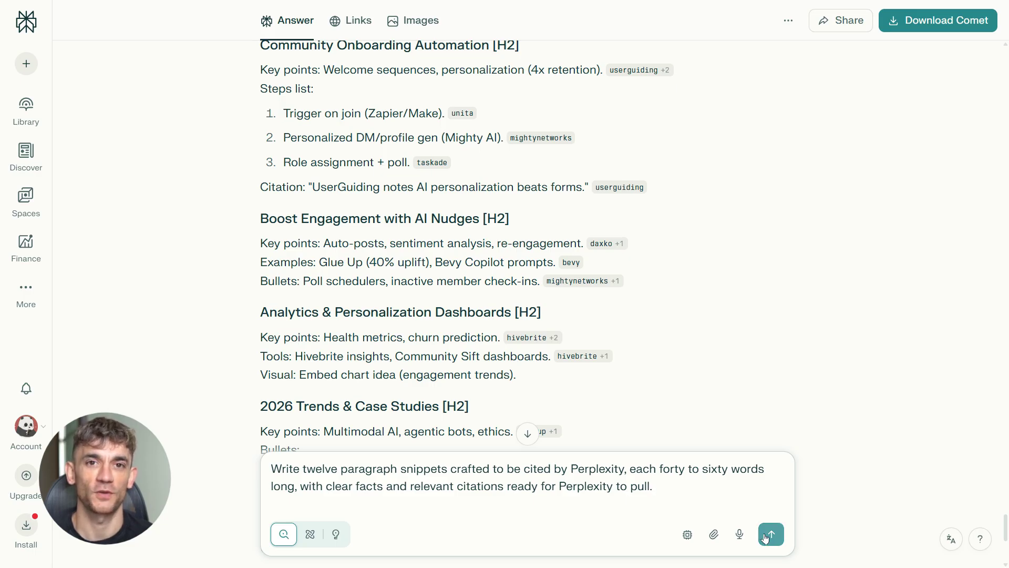
click(769, 534)
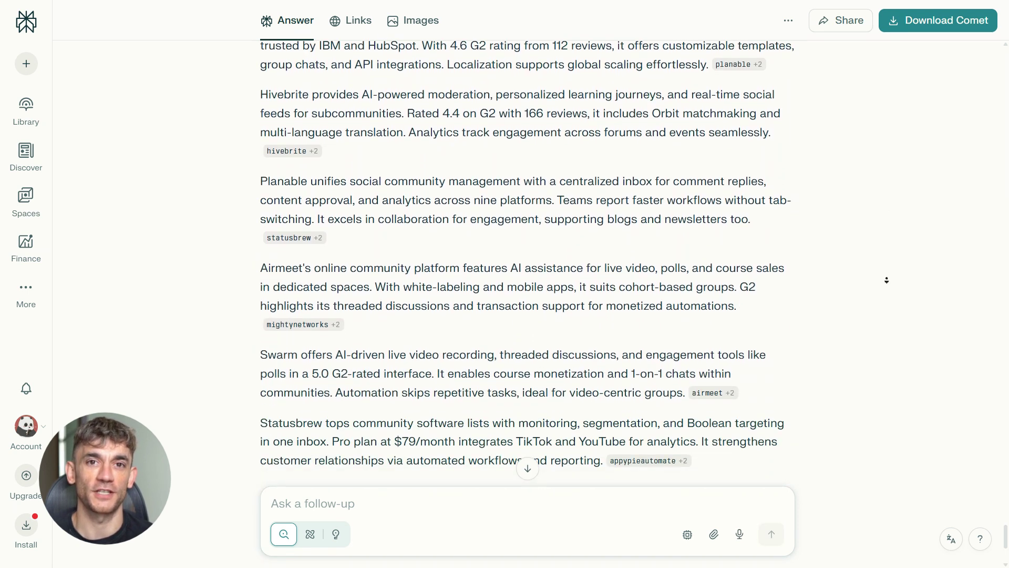
scroll(883, 308, down, 2)
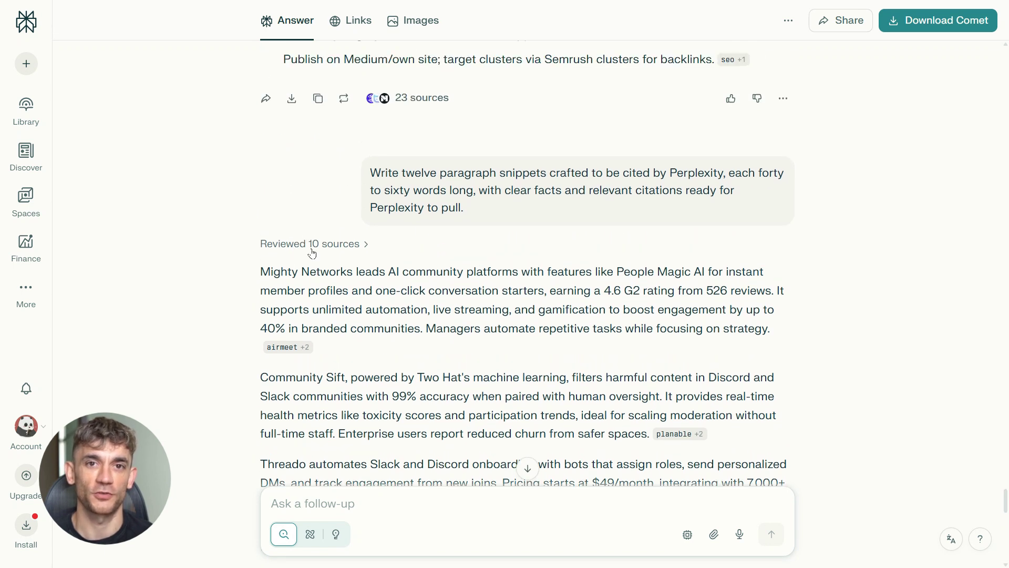
Step: Expand 'Reviewed 10 sources' to list the sources behind the snippet answer
click(313, 246)
scroll(408, 378, down, 5)
scroll(410, 394, down, 3)
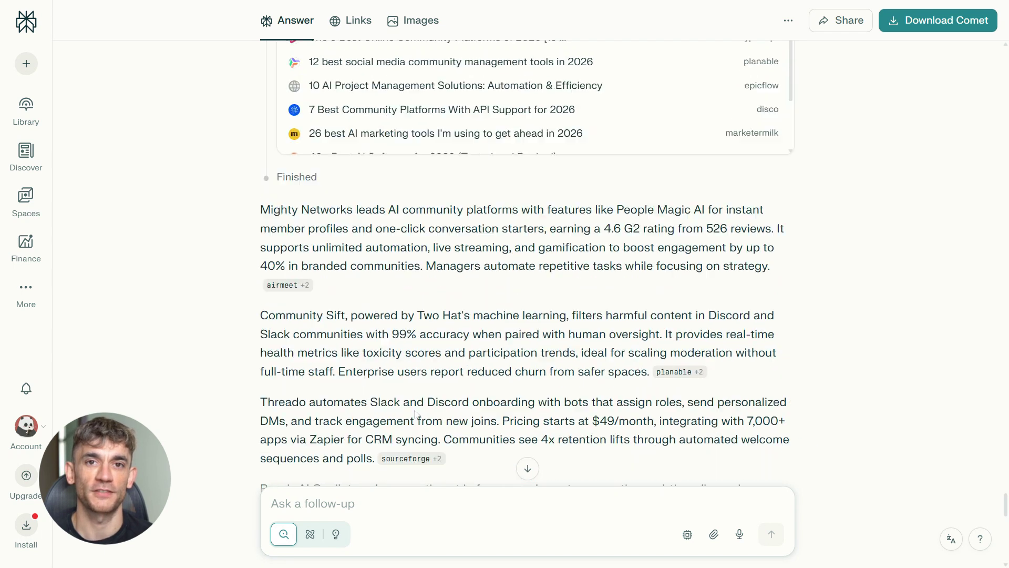
scroll(417, 414, down, 3)
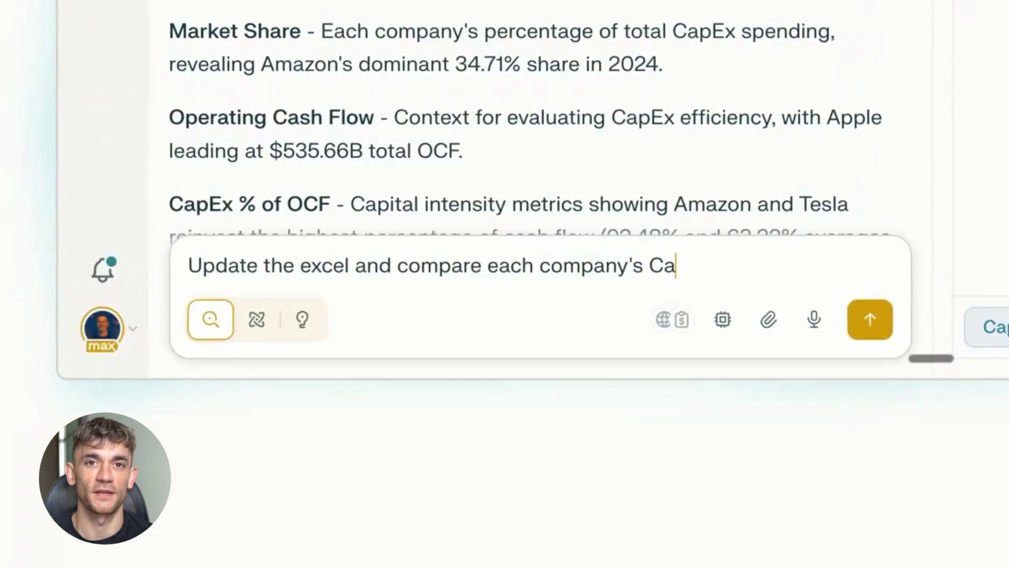
Step: Send the CapEx spreadsheet update request and view its export formats
click(875, 319)
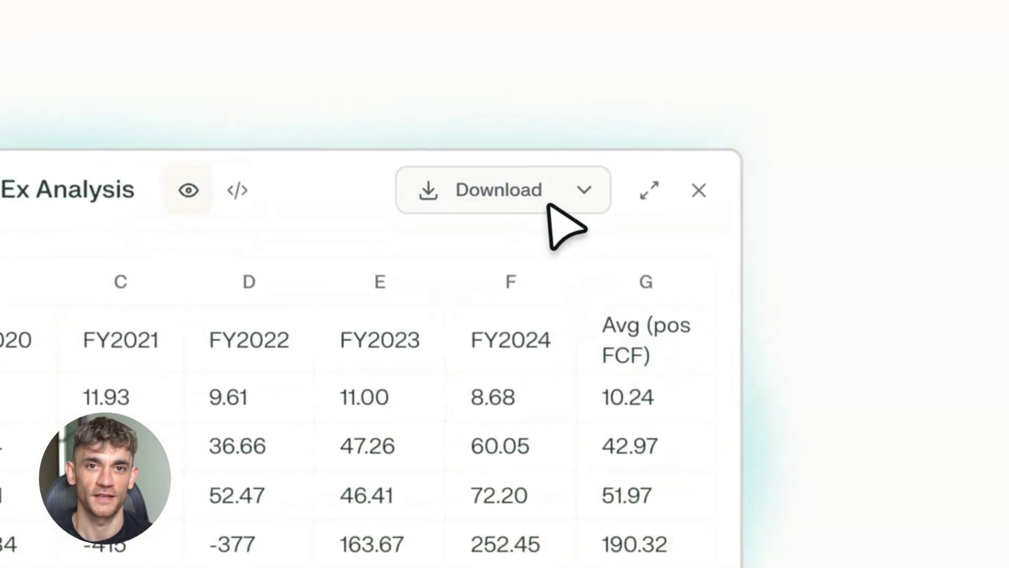
click(560, 209)
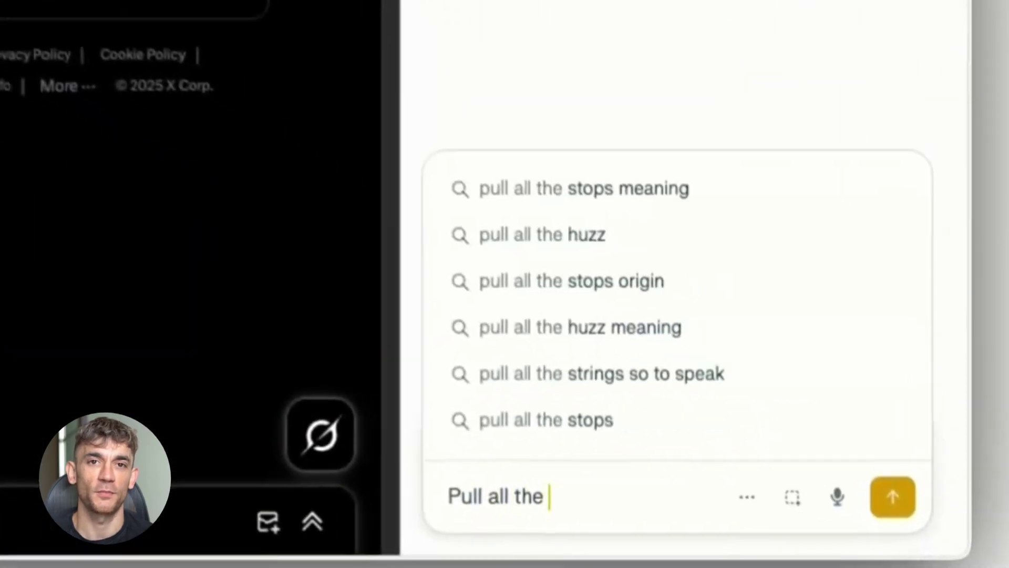
text(references)
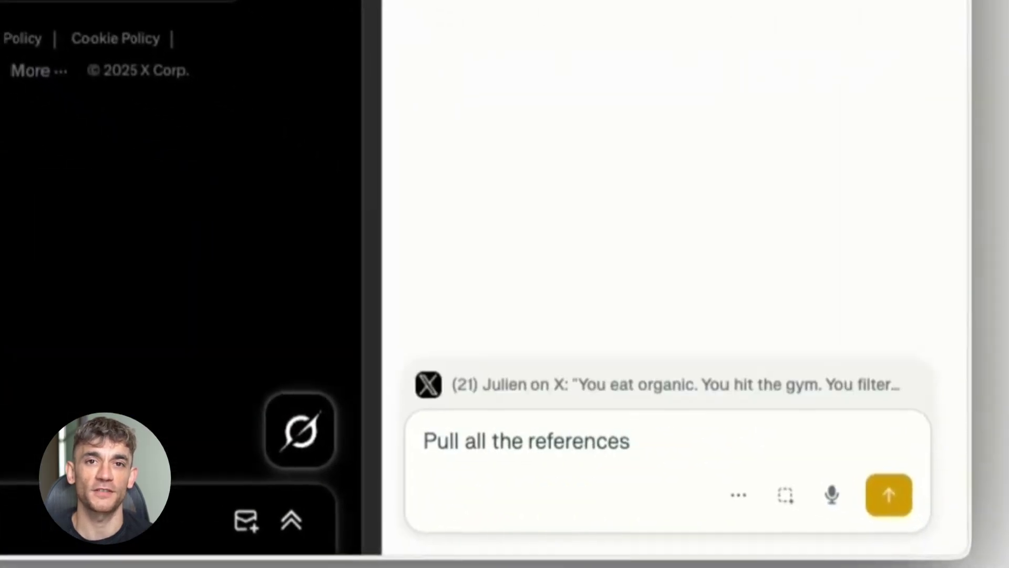
text(ntioned in this thread and open each)
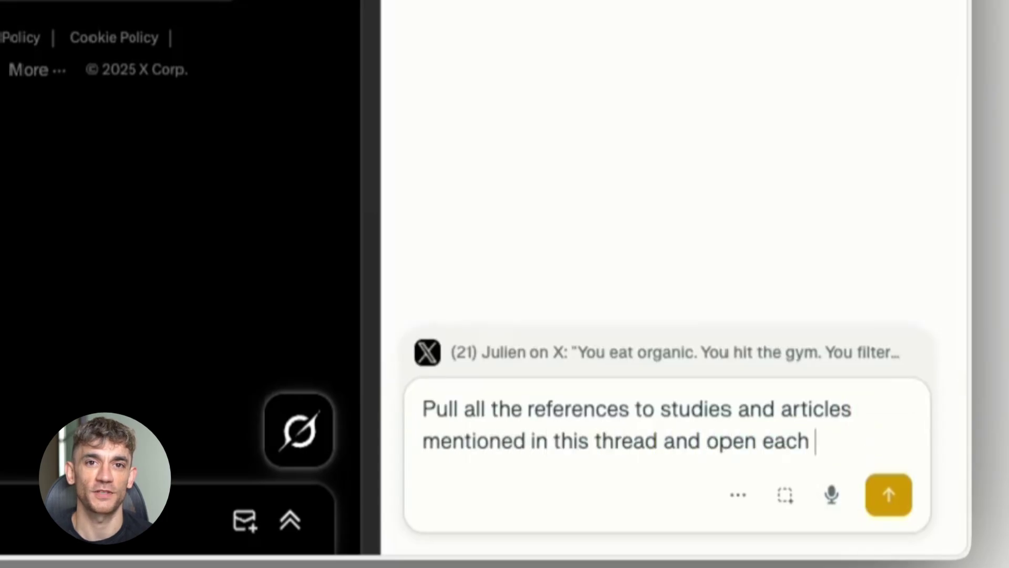
text(one in a new tab. Then provide a summary of each)
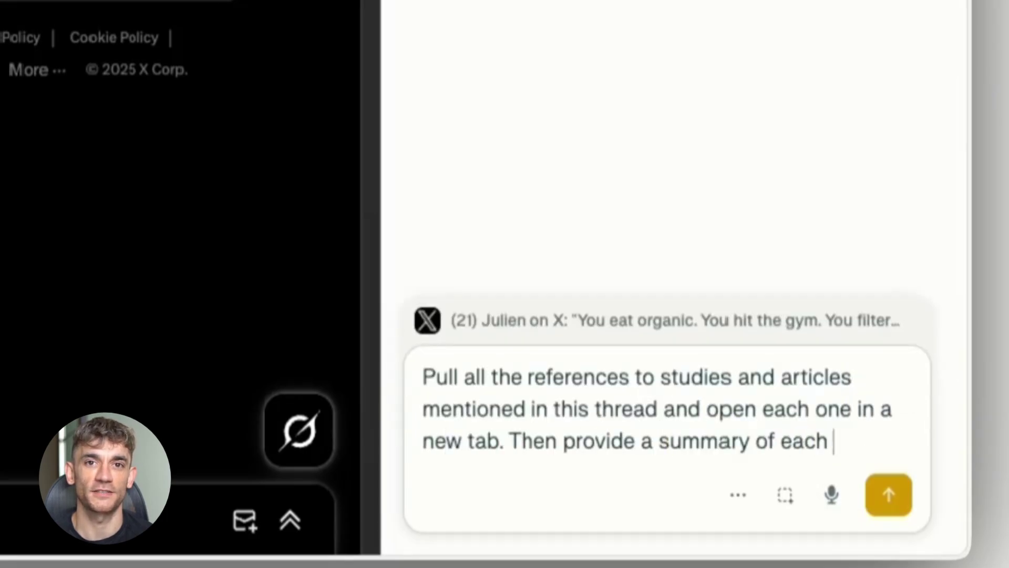
text(one and fact check the information)
Step: With Max Assistant enabled, send the request to pull references from the X thread
click(738, 494)
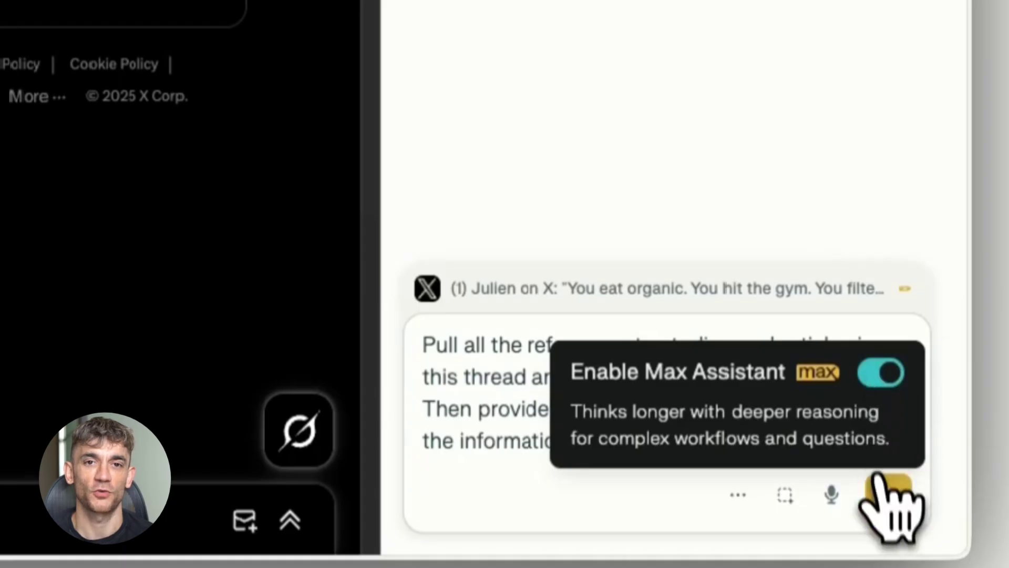
click(889, 495)
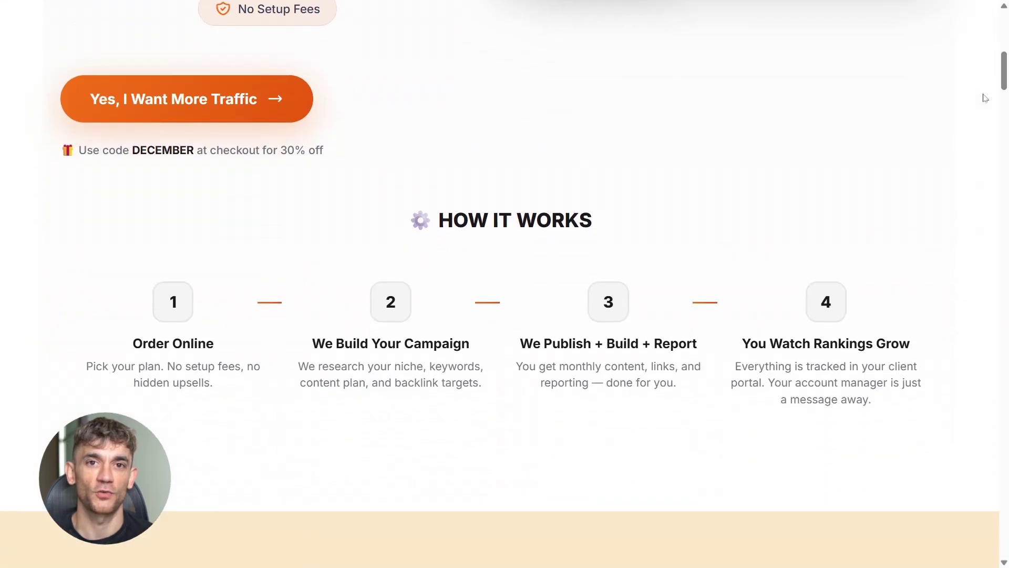
scroll(984, 98, down, 3)
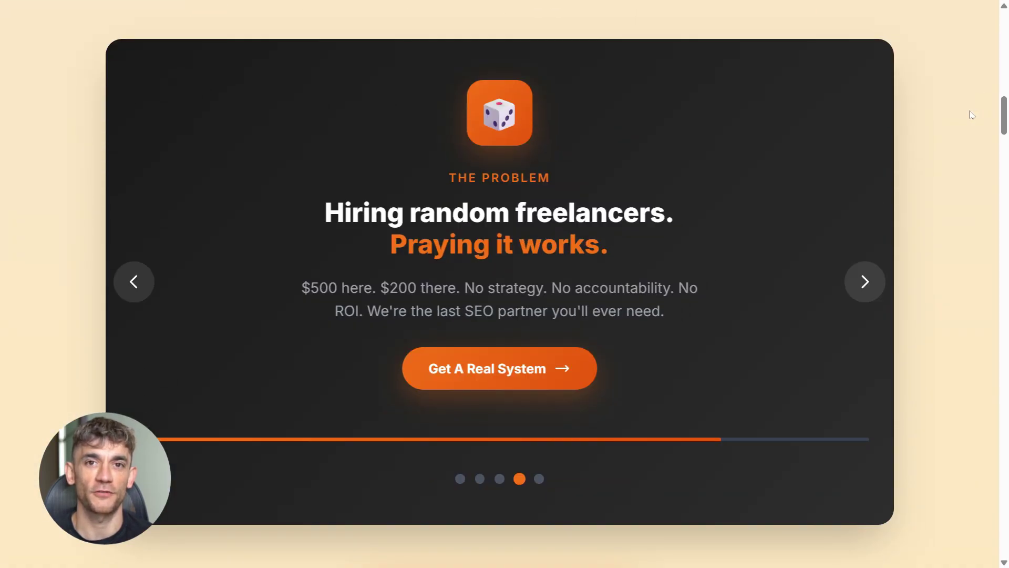
Step: Flip the problem carousel through the backlinks and first slides, ending on The Solution
click(480, 479)
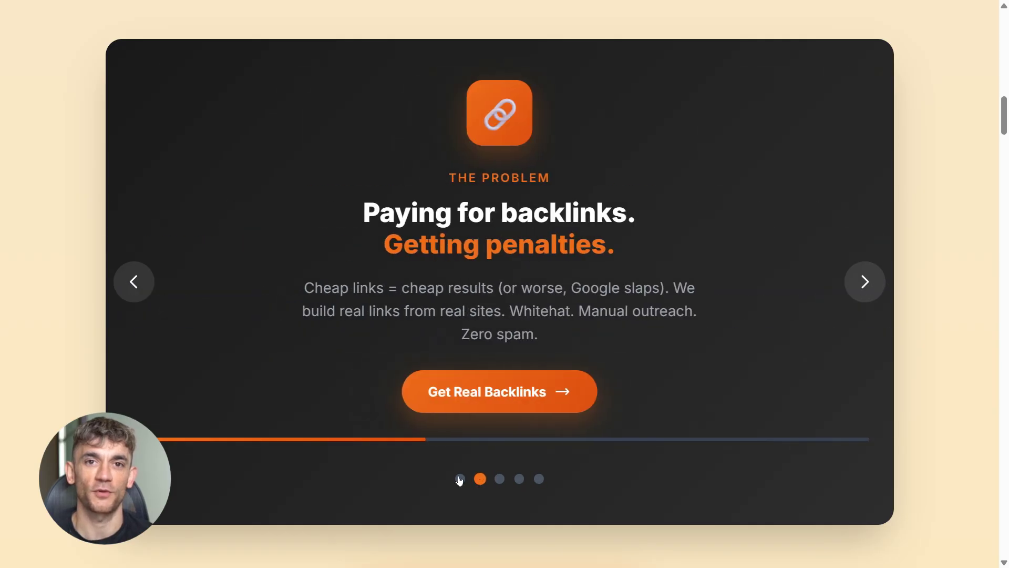
click(460, 480)
click(539, 480)
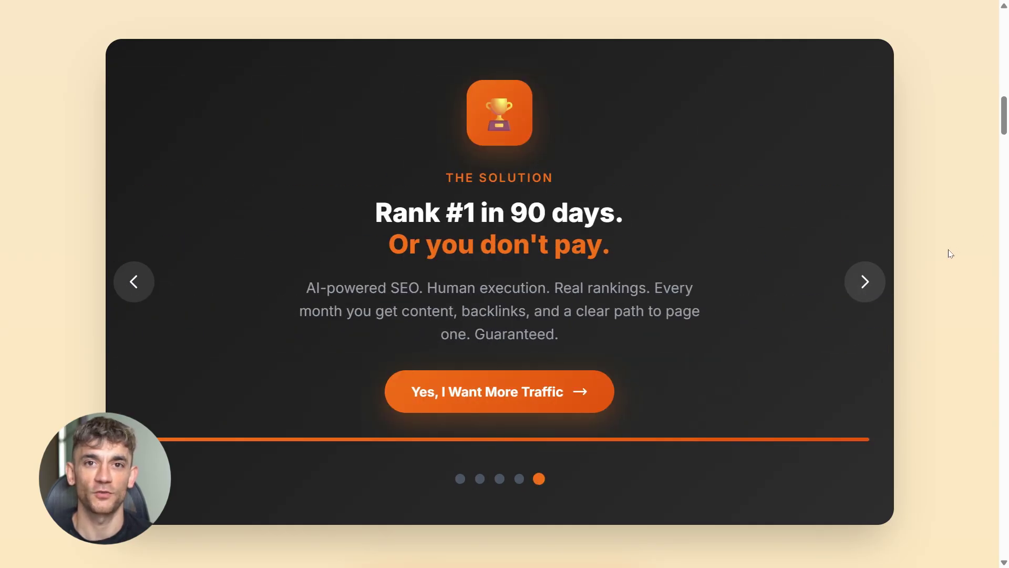
scroll(950, 253, down, 5)
scroll(947, 251, down, 5)
scroll(947, 250, down, 2)
scroll(868, 237, down, 2)
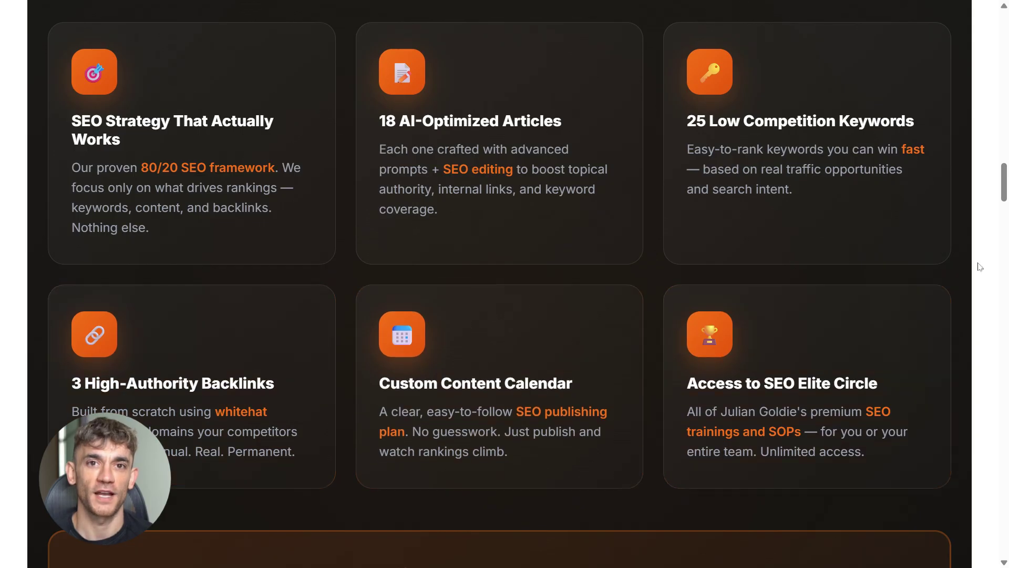
scroll(979, 268, down, 5)
scroll(980, 267, down, 5)
scroll(980, 267, down, 5)
scroll(978, 270, down, 5)
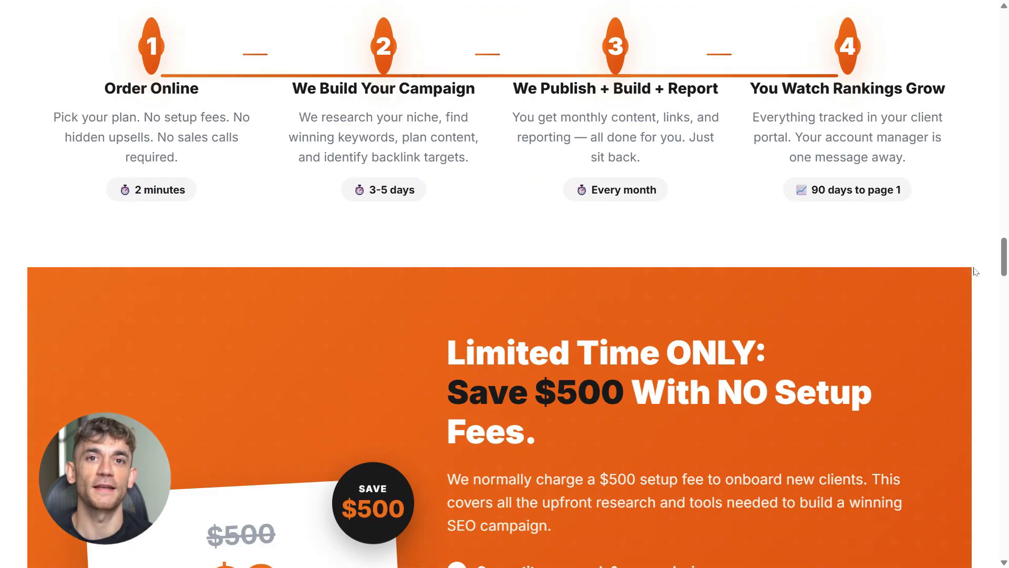
scroll(976, 271, down, 5)
scroll(975, 271, down, 4)
scroll(976, 272, down, 5)
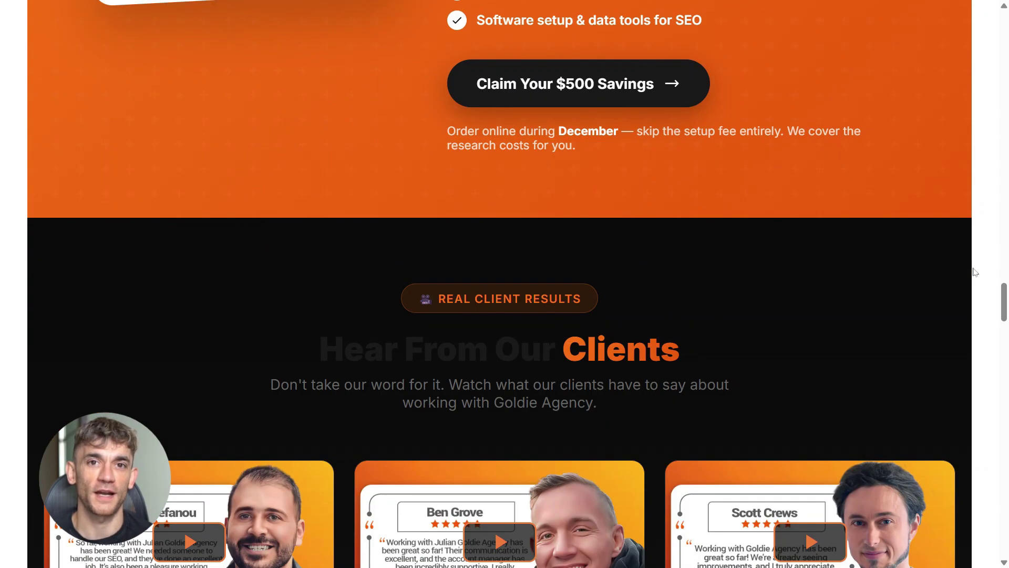
scroll(976, 272, down, 5)
scroll(976, 272, down, 5)
scroll(976, 271, down, 4)
scroll(976, 272, down, 4)
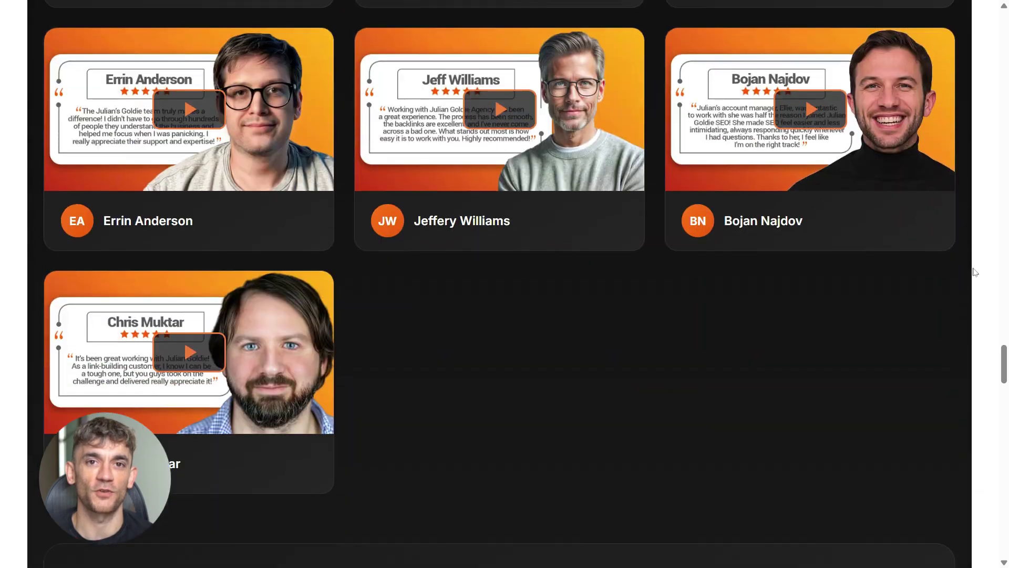
scroll(975, 271, down, 5)
scroll(975, 271, down, 3)
scroll(975, 271, down, 4)
scroll(975, 272, down, 4)
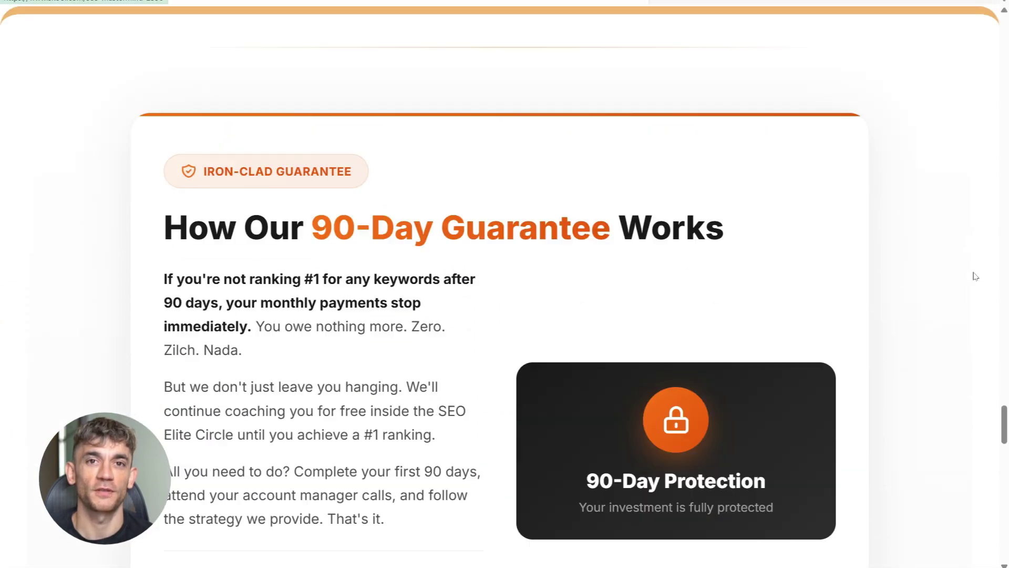
scroll(976, 275, up, 4)
scroll(976, 277, up, 4)
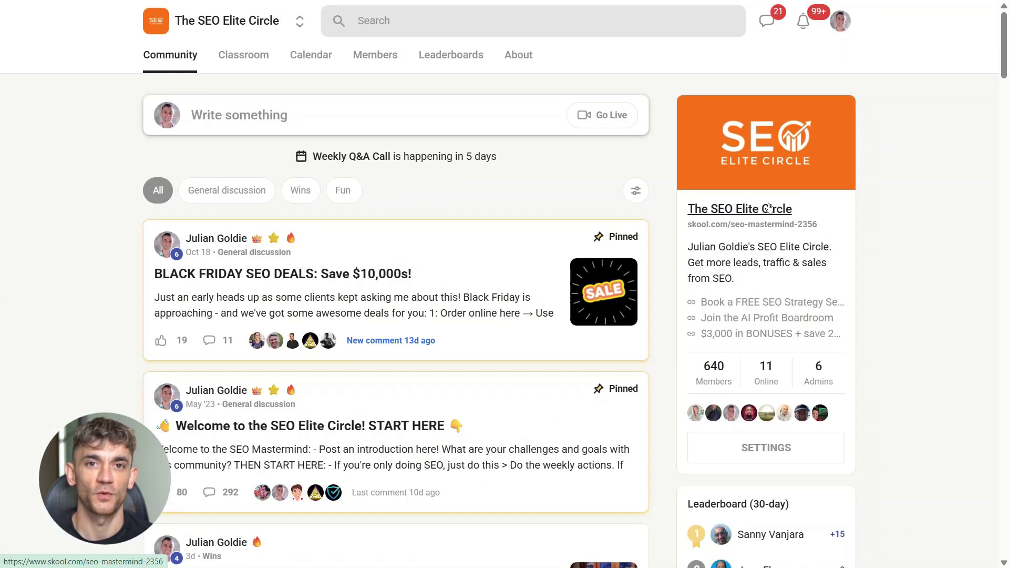
scroll(562, 276, down, 3)
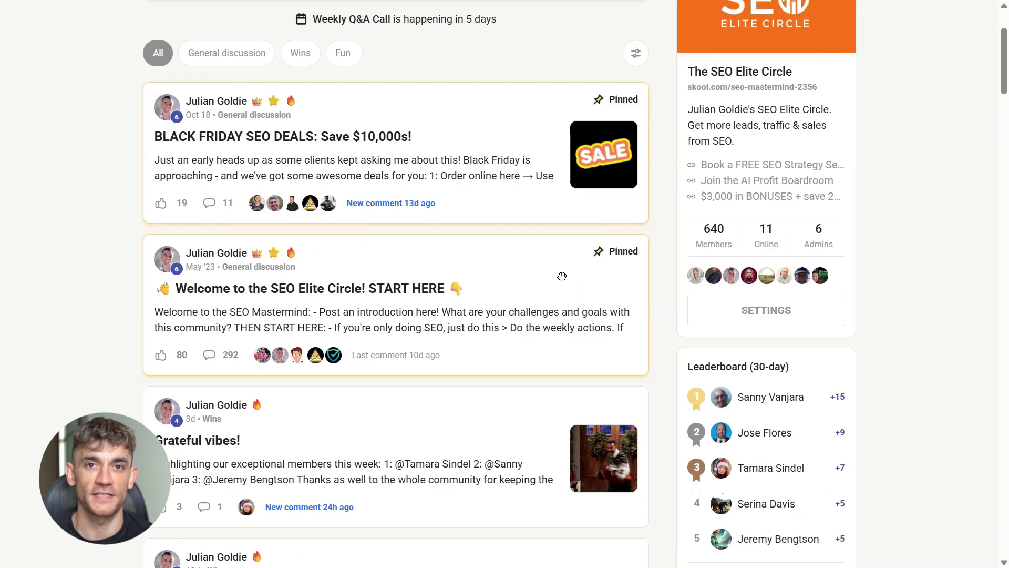
scroll(562, 276, down, 3)
scroll(562, 276, down, 3)
scroll(561, 276, down, 2)
scroll(564, 283, down, 3)
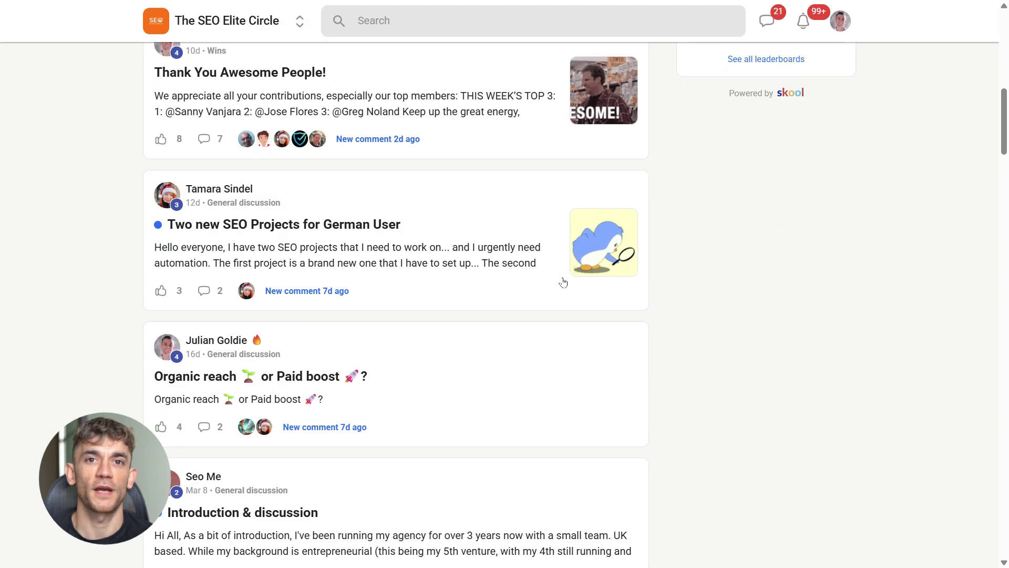
scroll(563, 283, down, 2)
scroll(564, 282, down, 2)
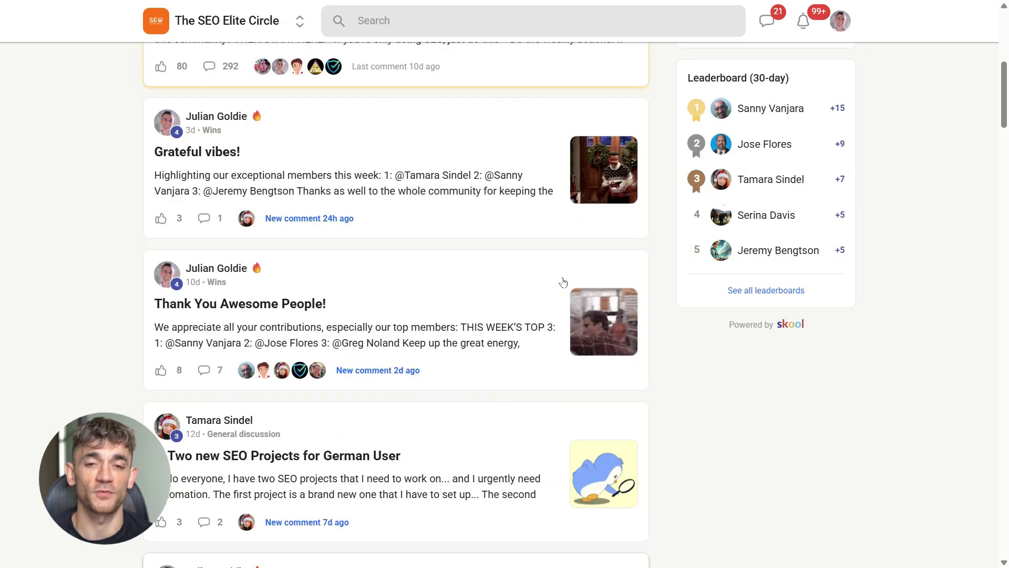
scroll(563, 283, up, 4)
scroll(563, 282, up, 4)
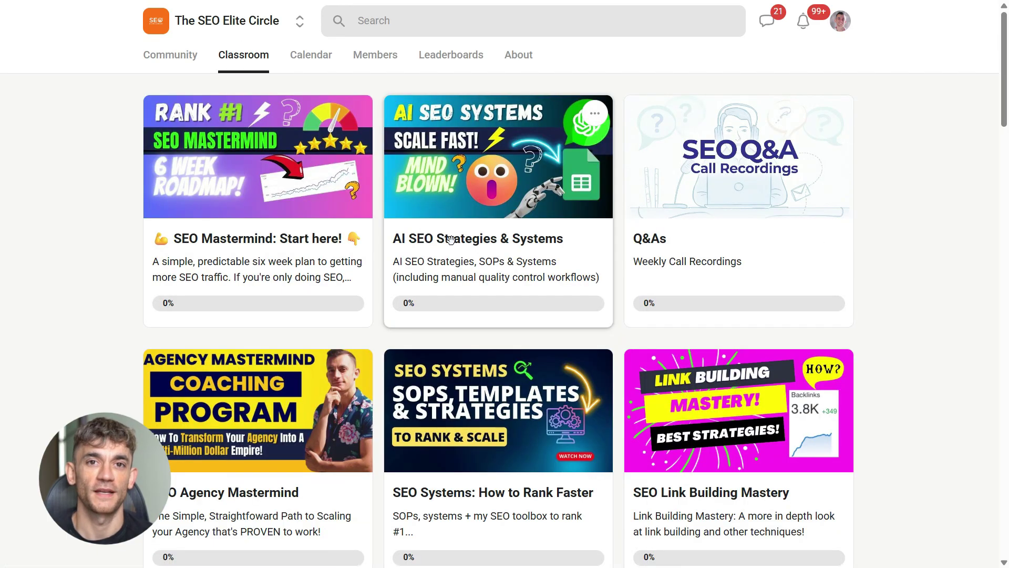
scroll(450, 239, down, 2)
scroll(450, 239, down, 3)
scroll(449, 239, down, 3)
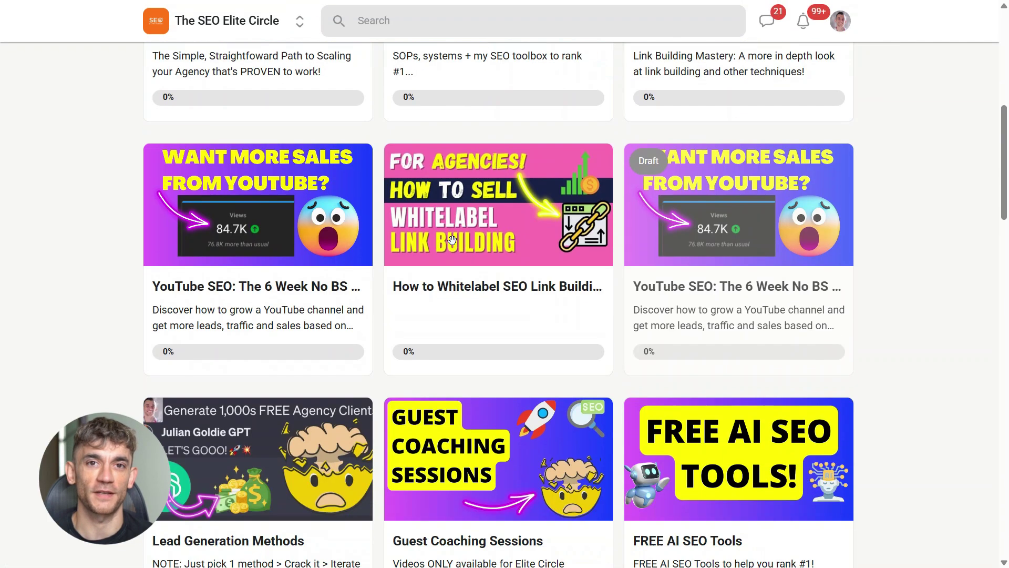
scroll(451, 239, down, 4)
scroll(451, 240, down, 3)
scroll(452, 239, down, 1)
scroll(451, 239, down, 3)
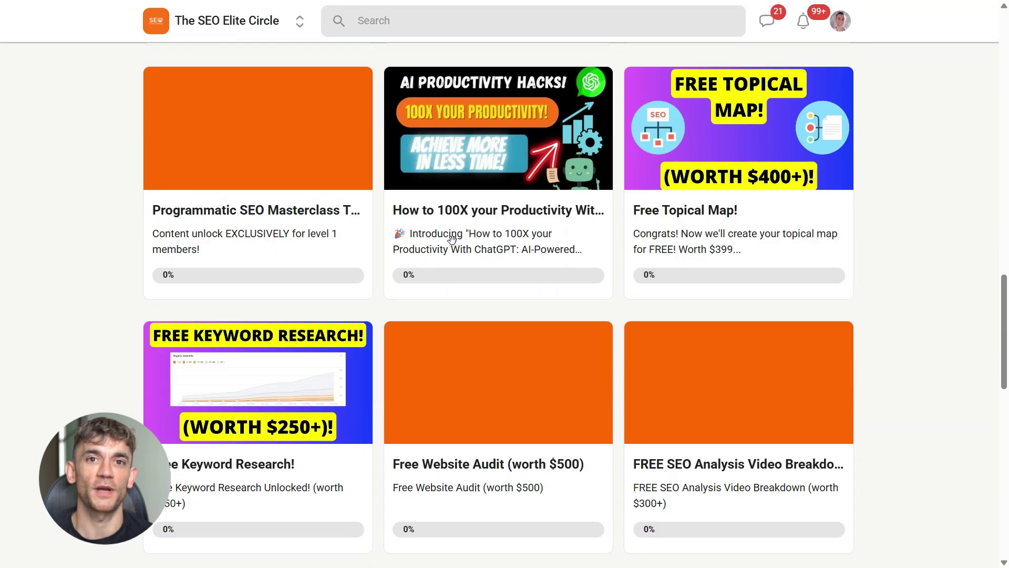
scroll(451, 238, down, 2)
scroll(451, 239, up, 4)
scroll(451, 239, up, 3)
scroll(452, 239, up, 4)
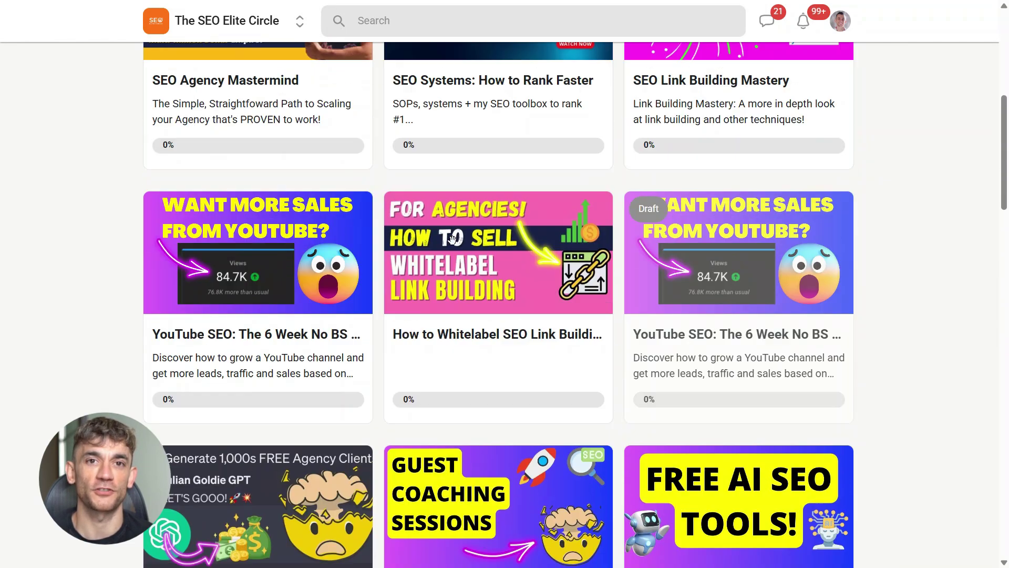
scroll(452, 239, up, 4)
scroll(452, 239, up, 3)
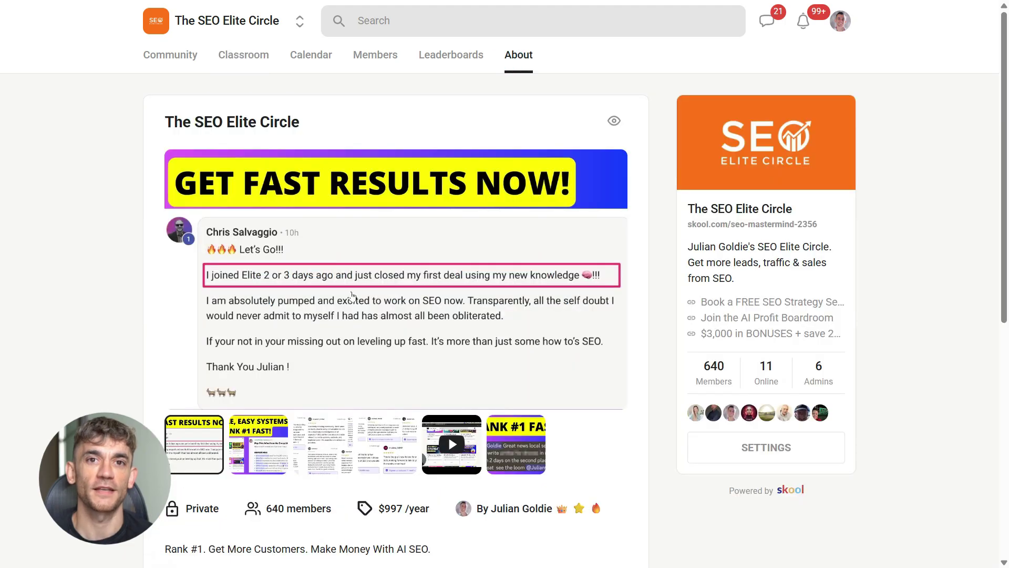
scroll(352, 296, down, 2)
scroll(272, 296, down, 2)
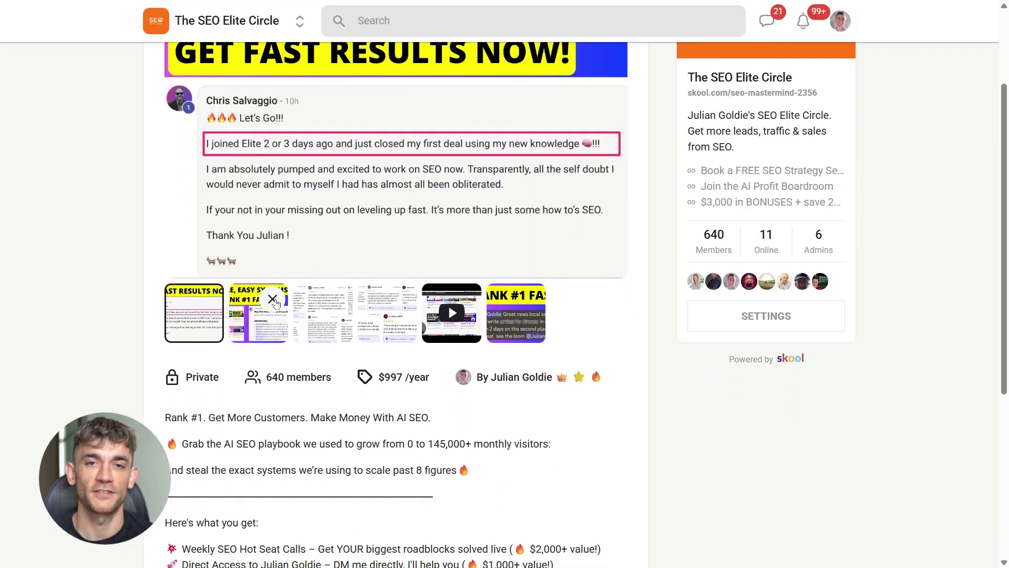
scroll(256, 326, up, 2)
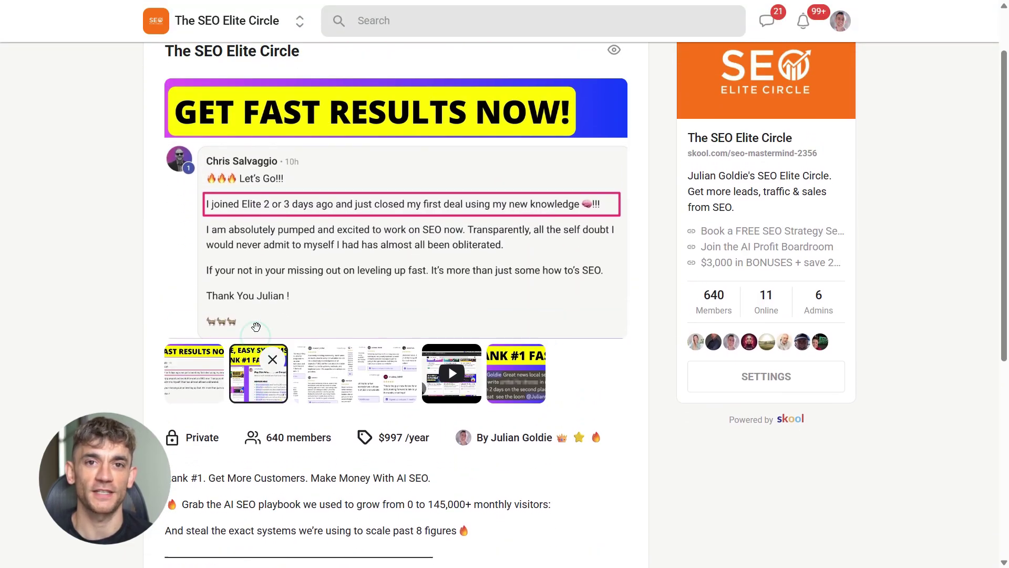
scroll(257, 326, up, 2)
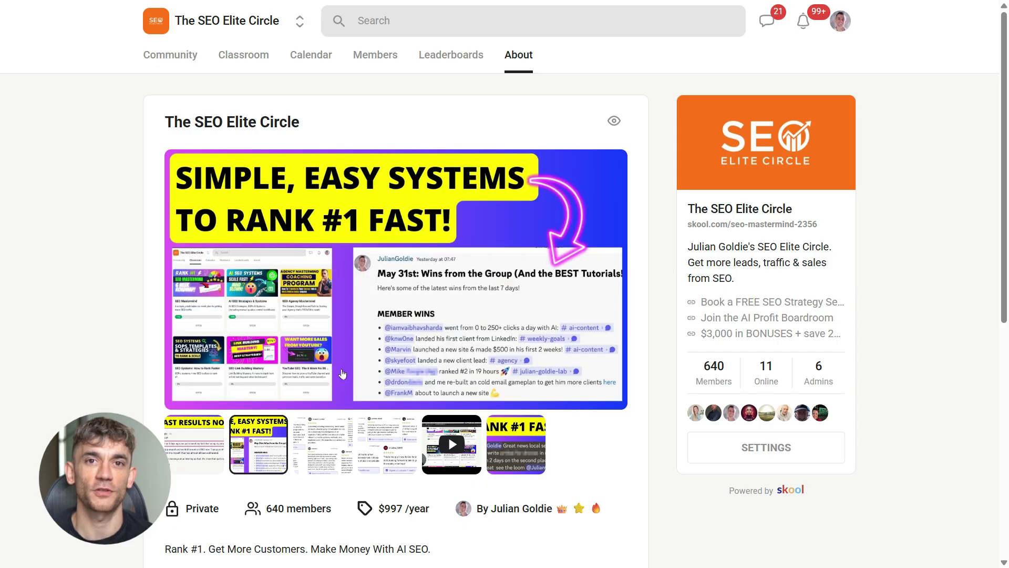
scroll(342, 372, down, 2)
scroll(342, 372, down, 2)
scroll(343, 372, down, 2)
scroll(343, 371, down, 2)
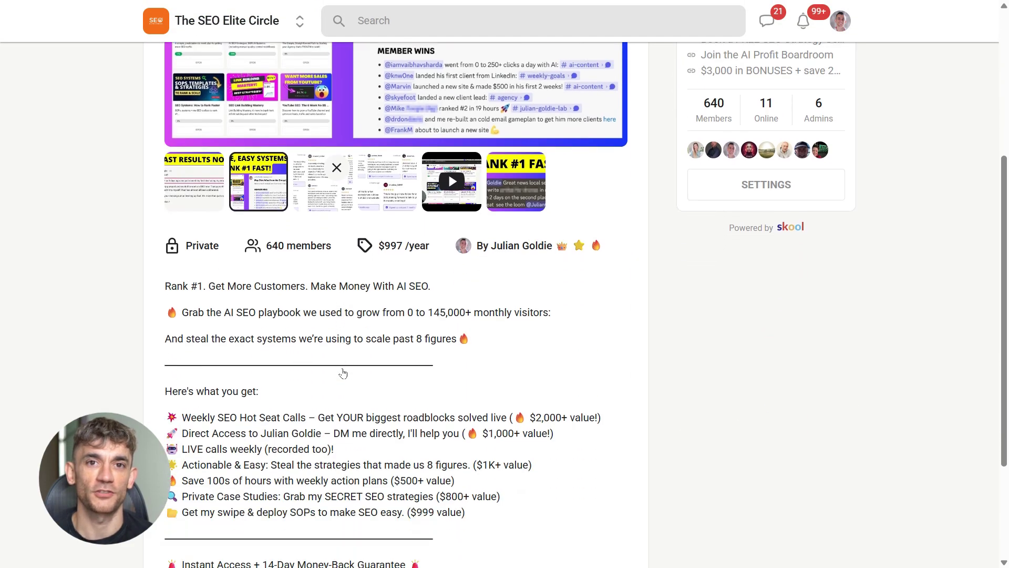
scroll(314, 317, down, 2)
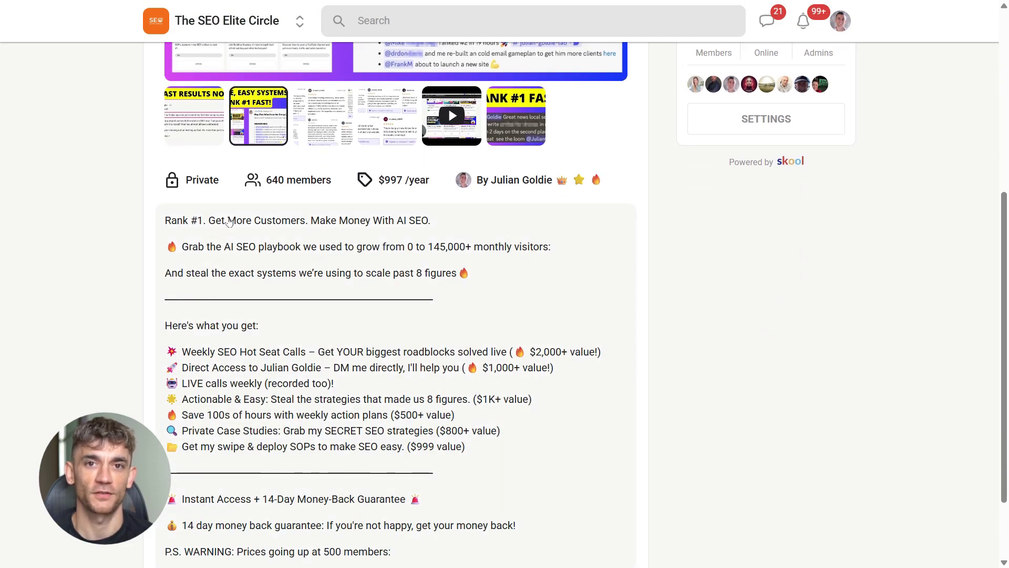
scroll(297, 315, down, 2)
scroll(297, 314, down, 1)
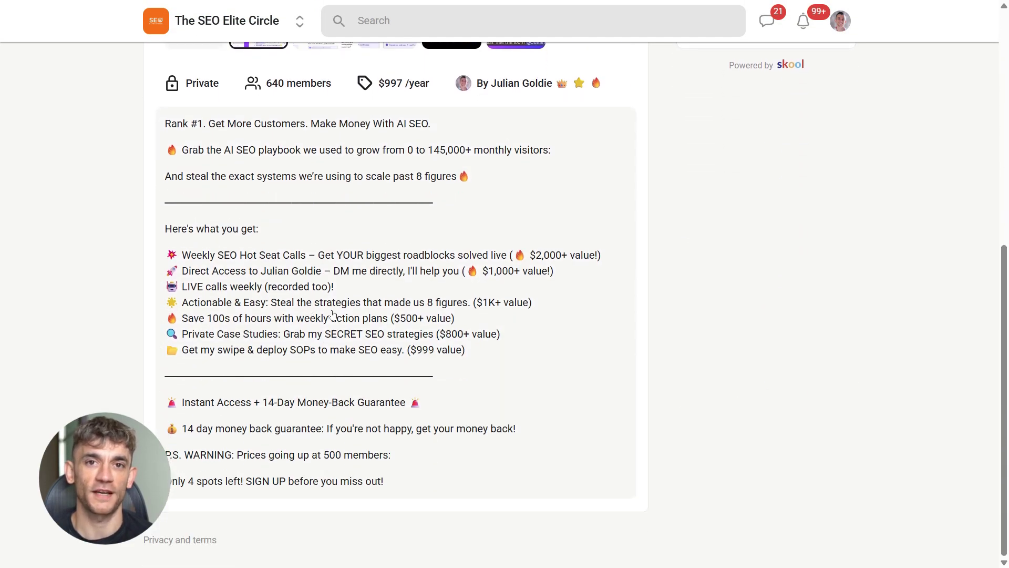